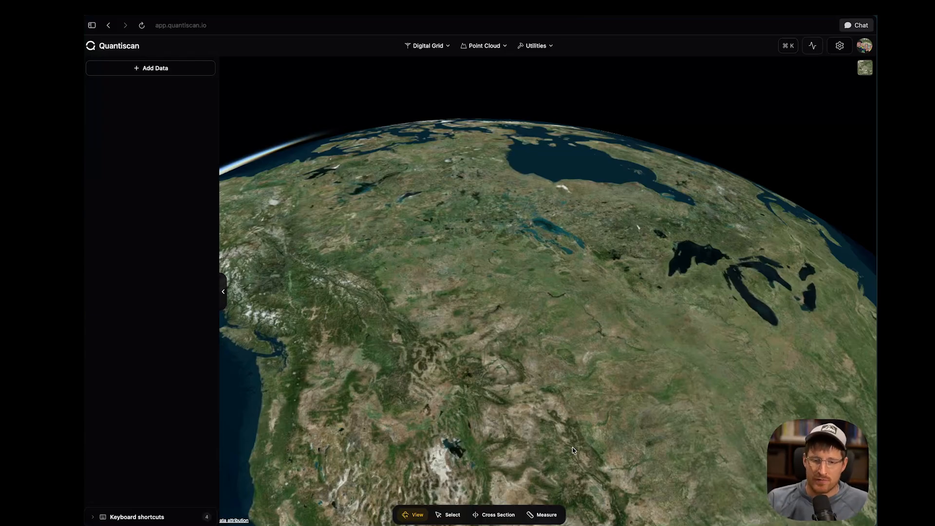
Step: Add the local point cloud USGS_LPC_CA_Ca..._quality_2.copc.laz from the demos-03-2026 folder
click(164, 71)
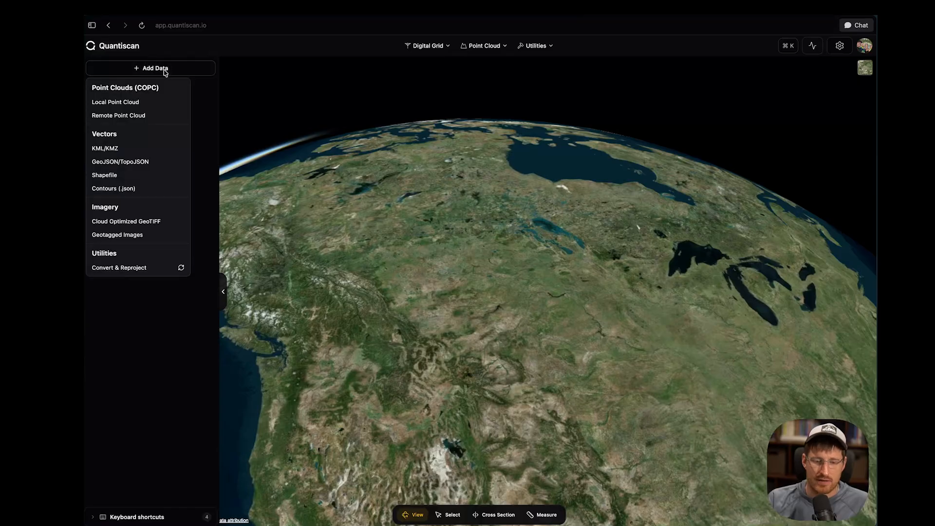
click(139, 103)
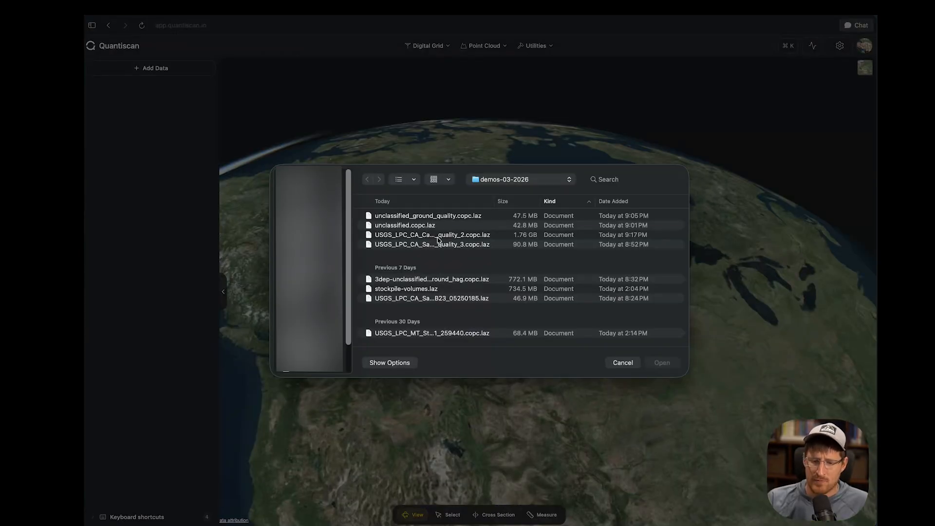
double_click(438, 237)
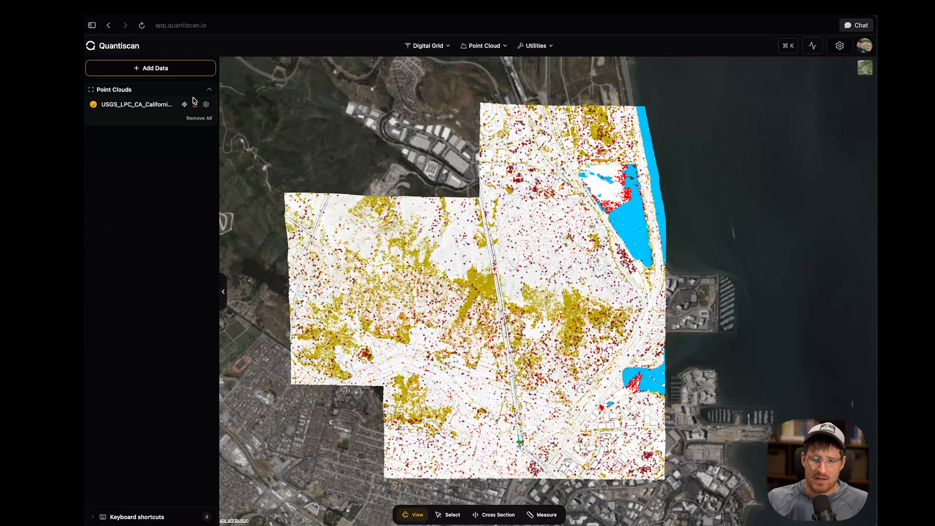
Step: Hide the 7 - Low Point and 18 - High Noise classes of the loaded point cloud
click(206, 104)
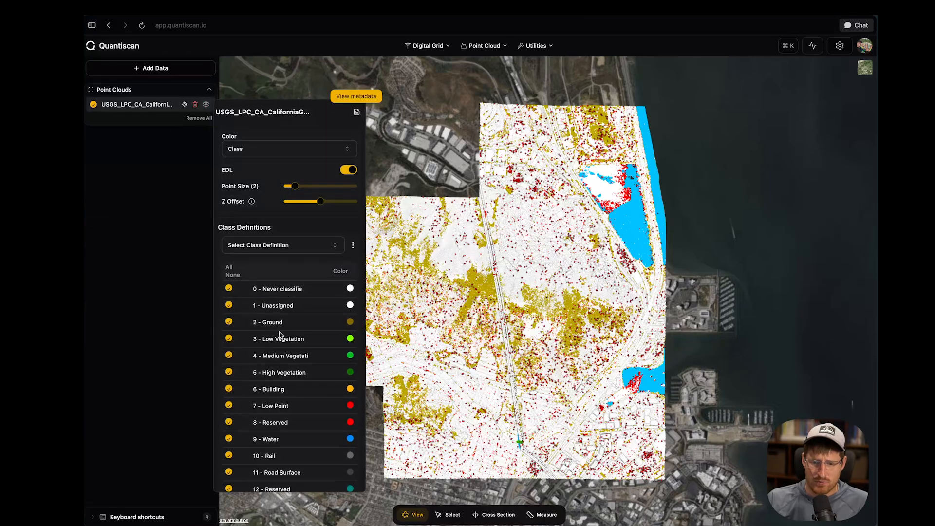
click(229, 399)
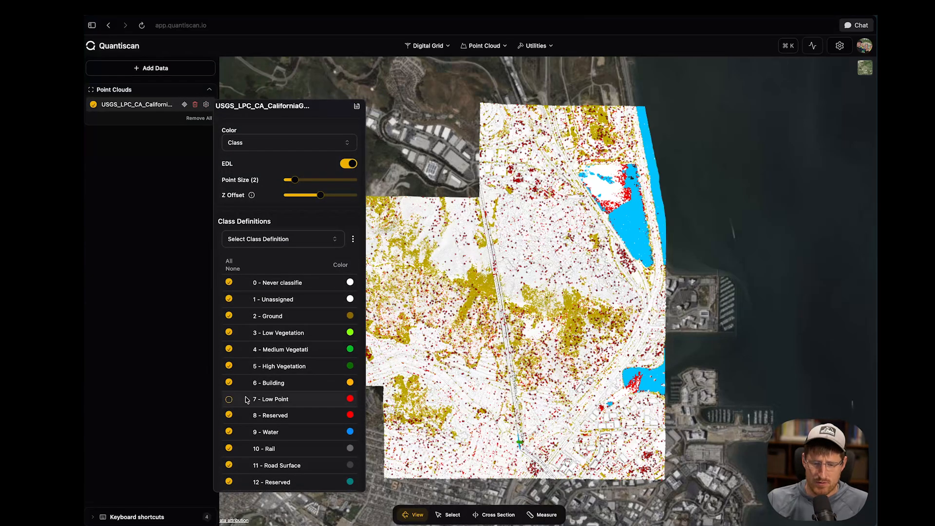
scroll(234, 405, down, 2)
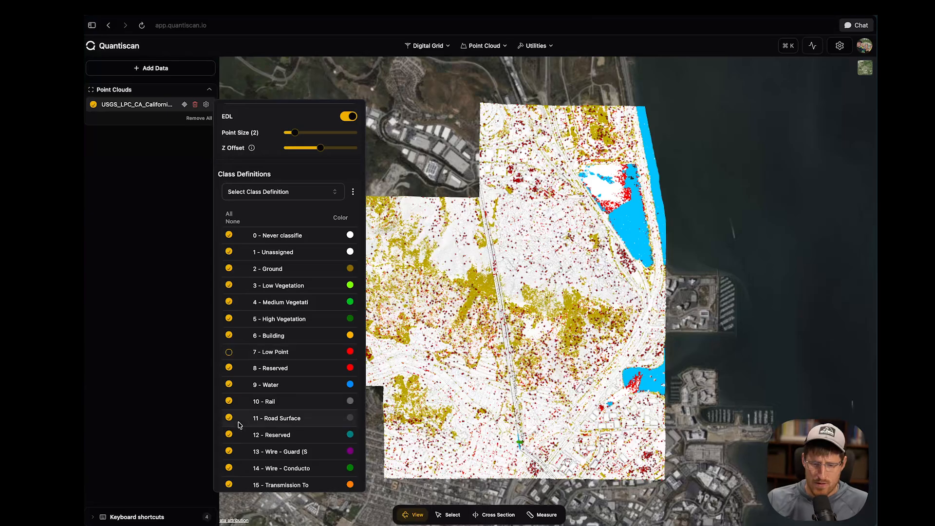
scroll(239, 432, down, 1)
scroll(240, 433, down, 1)
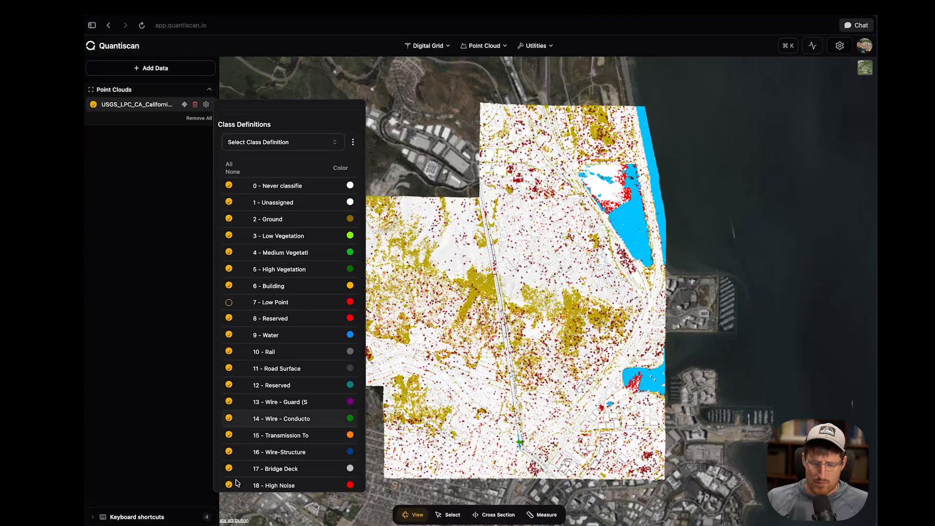
click(229, 485)
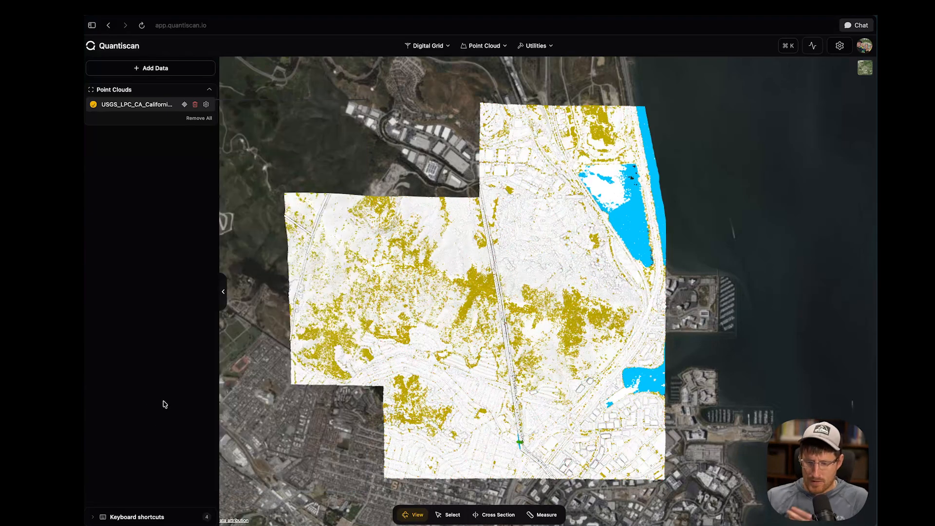
click(146, 412)
Step: Start the Manual Classification tool and check its point cloud source
click(475, 46)
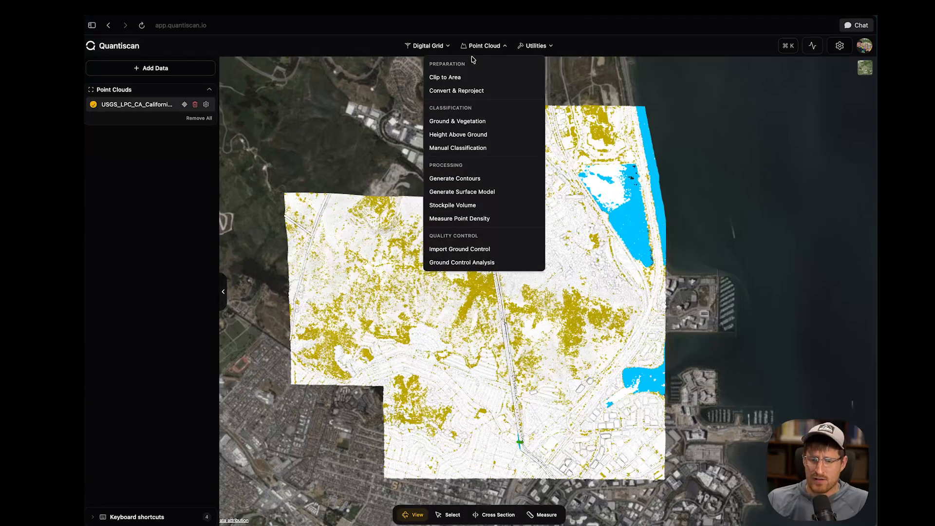
click(463, 148)
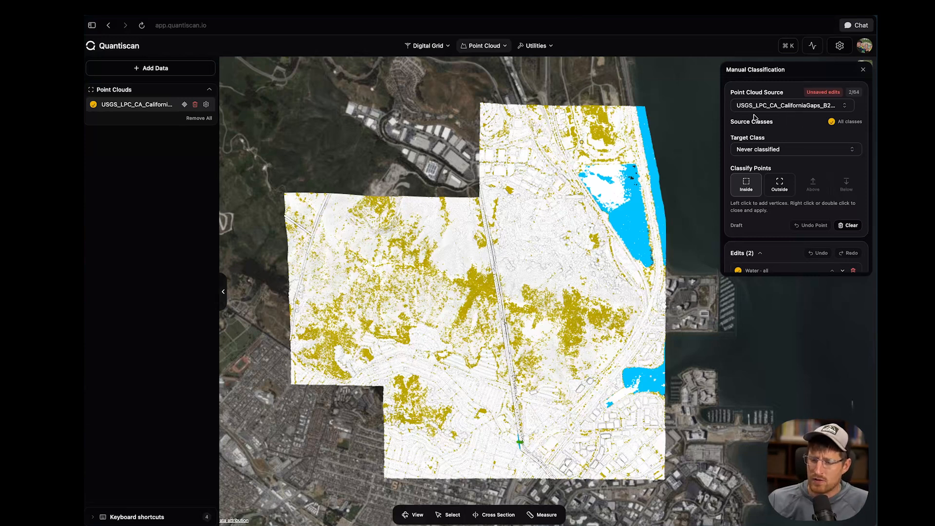
click(778, 110)
click(781, 110)
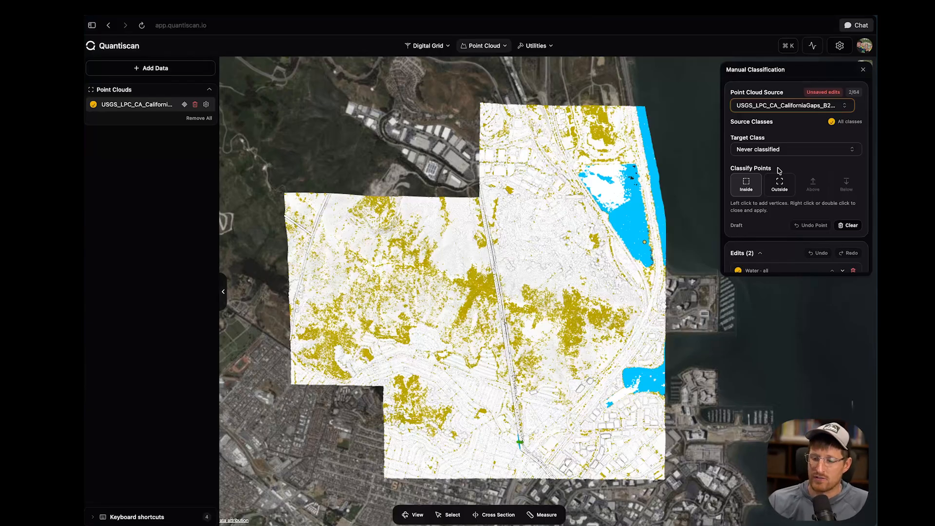
click(832, 123)
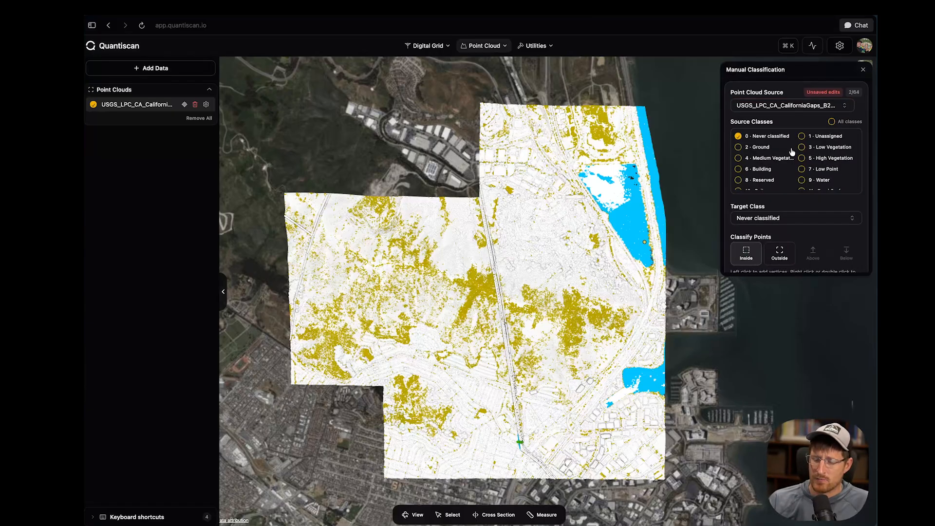
click(832, 122)
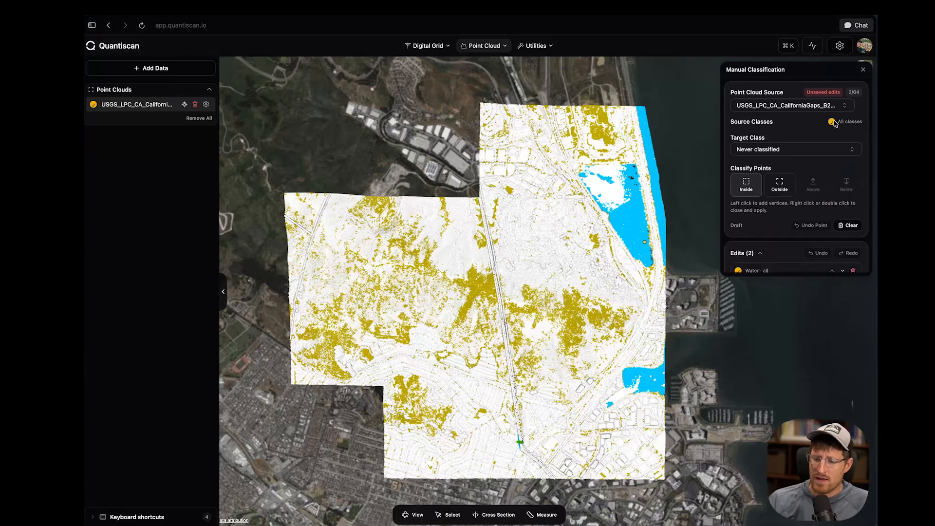
click(786, 151)
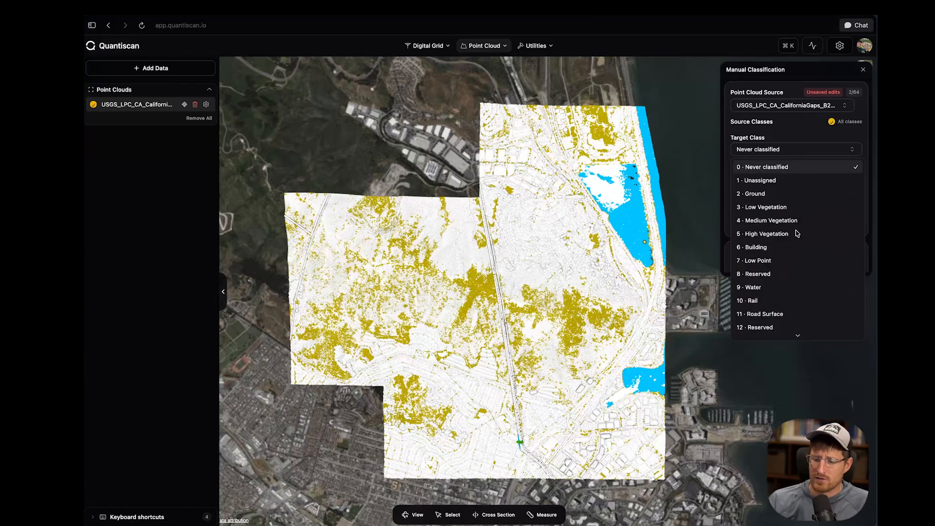
click(778, 140)
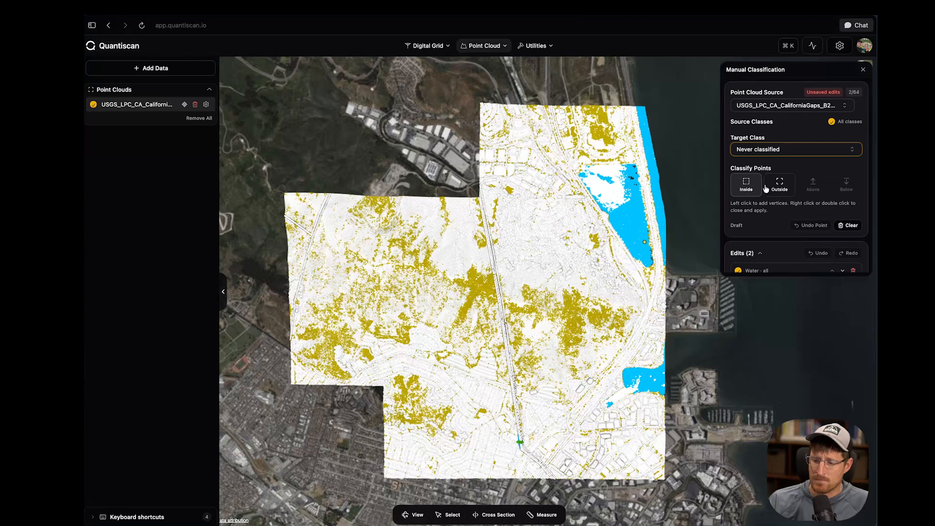
Step: Delete the existing Water and High Vegetation edits from the manual classification
drag(411, 316, 405, 282)
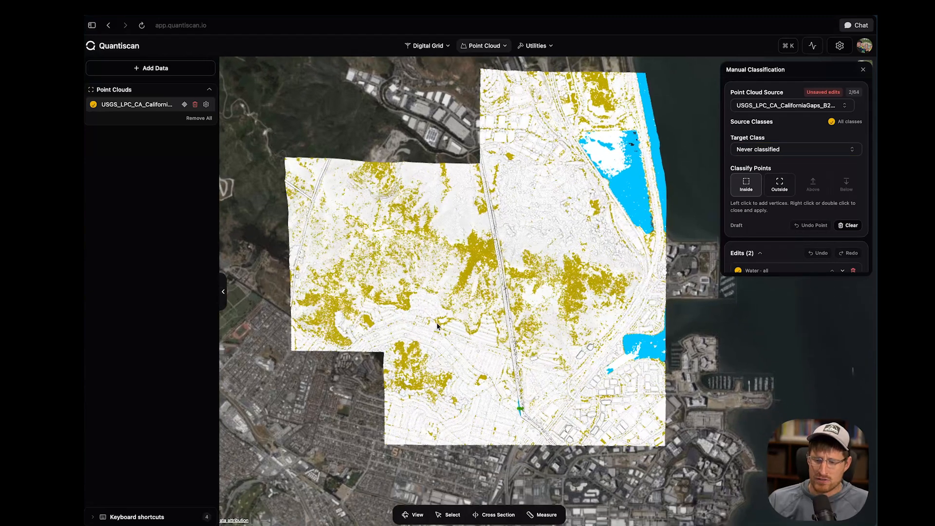
scroll(487, 324, up, 5)
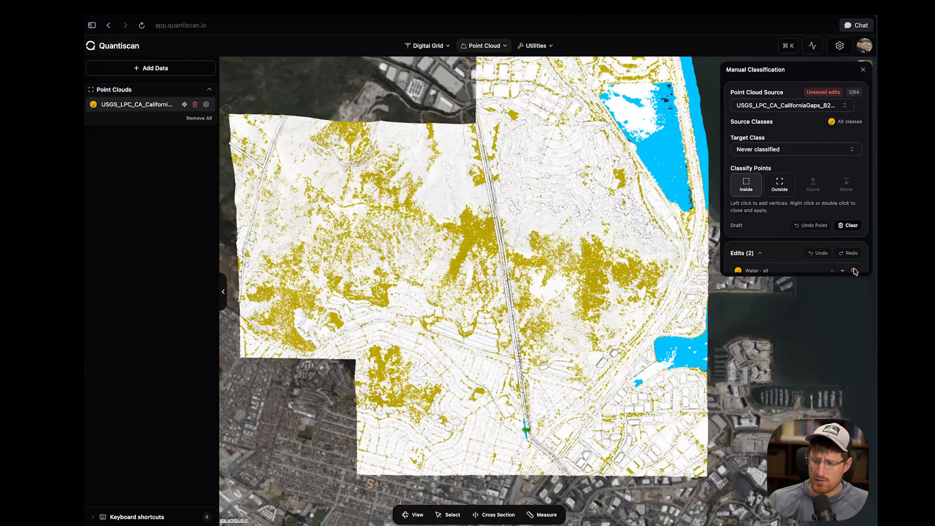
click(854, 272)
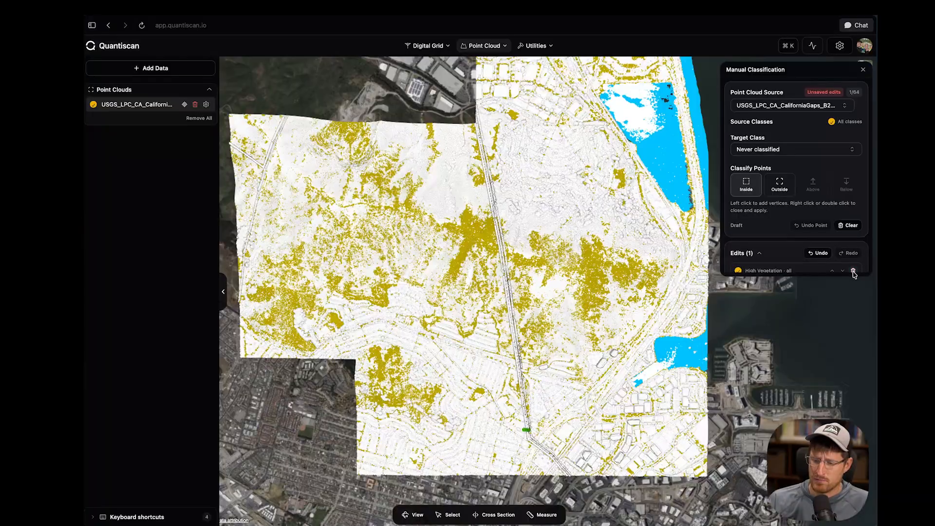
click(853, 271)
Step: Set the point cloud's point size to 4
scroll(416, 288, up, 2)
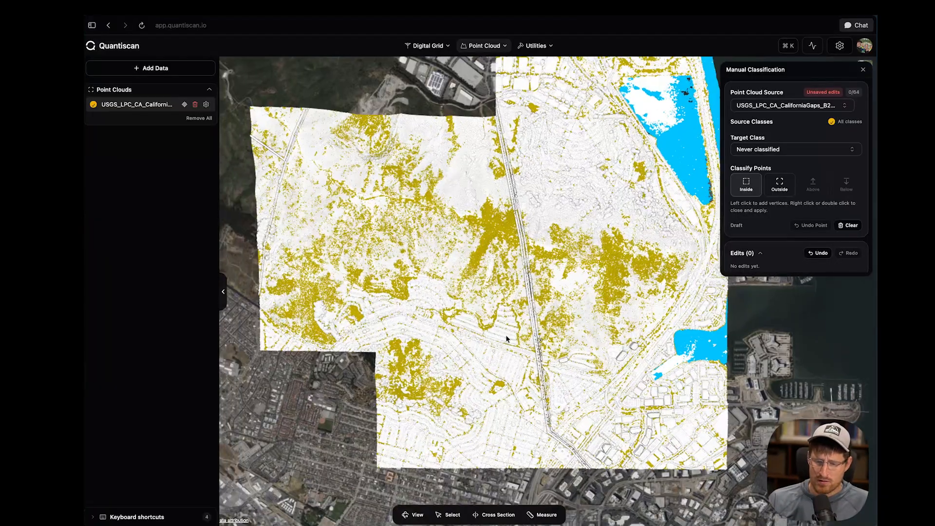
scroll(506, 335, up, 5)
scroll(488, 335, up, 5)
drag(487, 335, 398, 441)
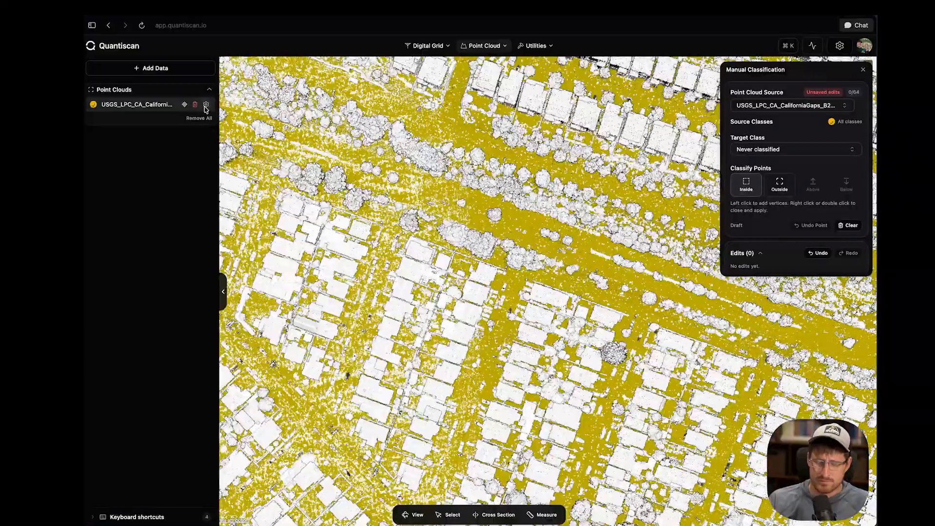
click(206, 104)
click(309, 187)
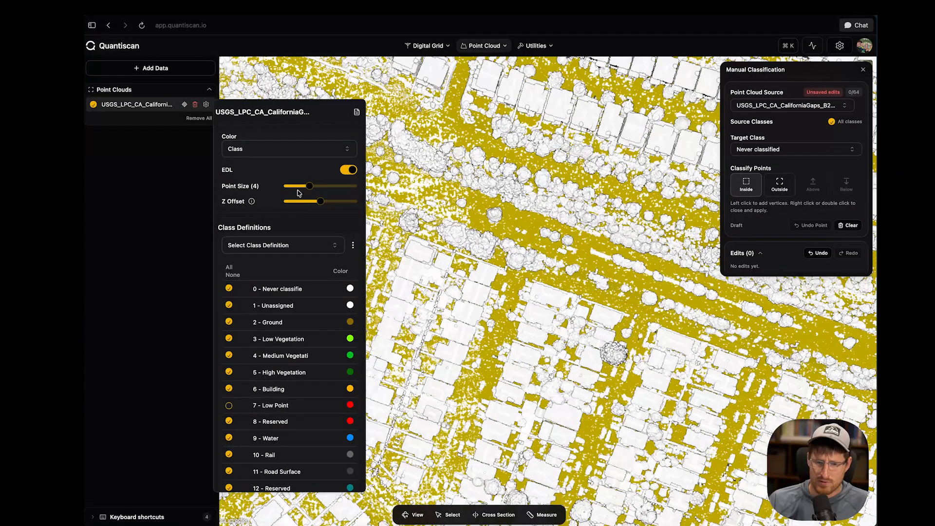
click(170, 224)
Step: Set the target class of the manual classification to High Vegetation
scroll(487, 223, up, 5)
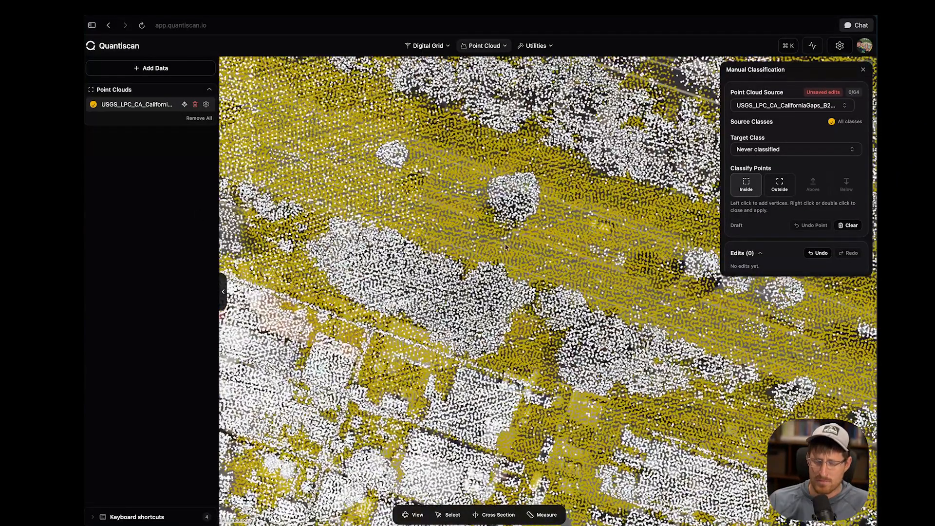
drag(487, 223, 479, 299)
scroll(480, 300, down, 10)
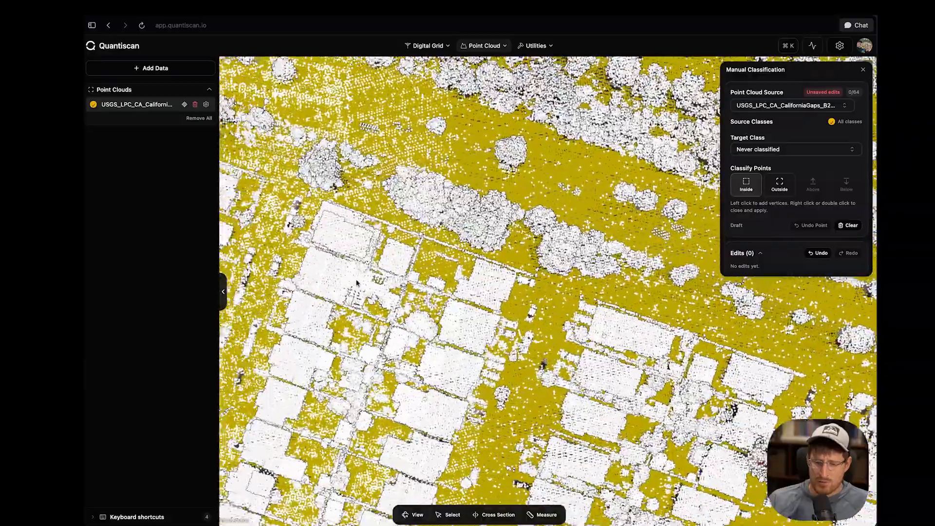
drag(357, 282, 266, 270)
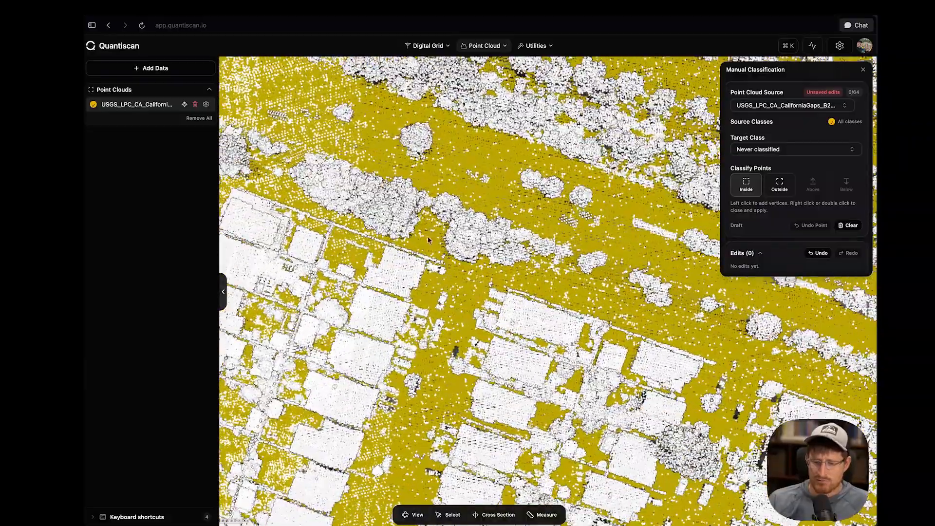
drag(445, 265, 531, 411)
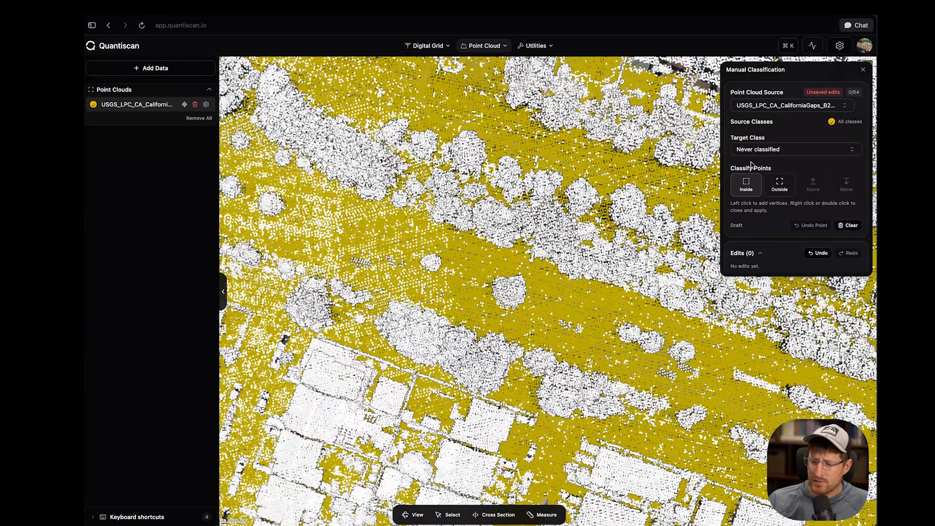
click(753, 150)
click(772, 234)
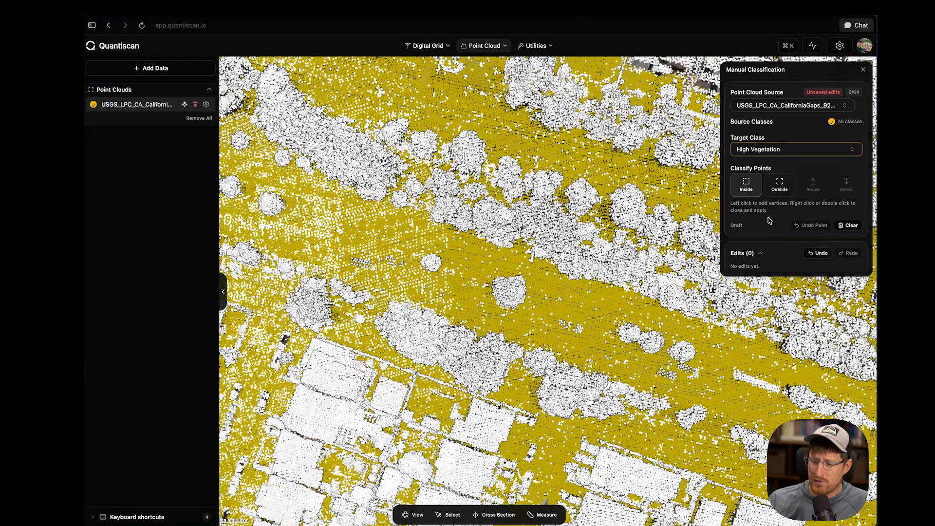
Step: Classify points of all classes inside a four-sided polygon around the lone tree as High Vegetation
click(754, 189)
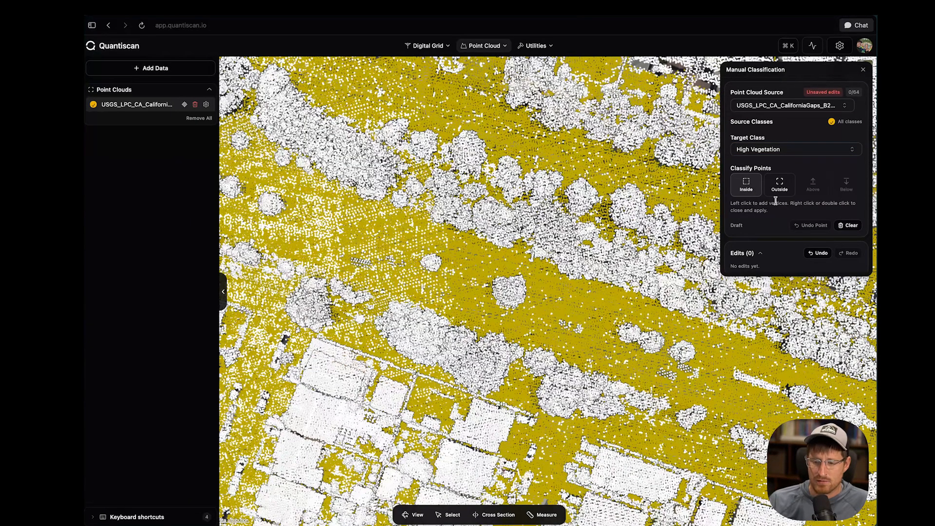
click(489, 299)
click(542, 316)
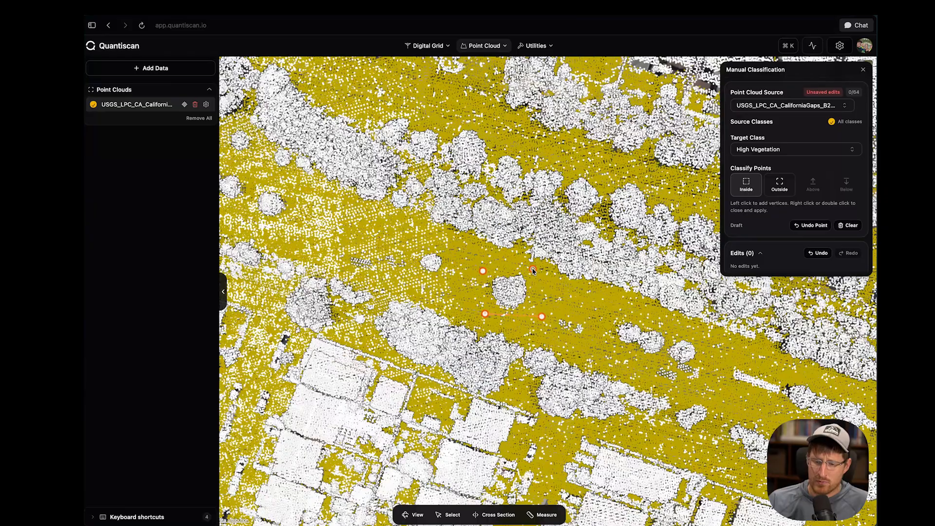
double_click(533, 271)
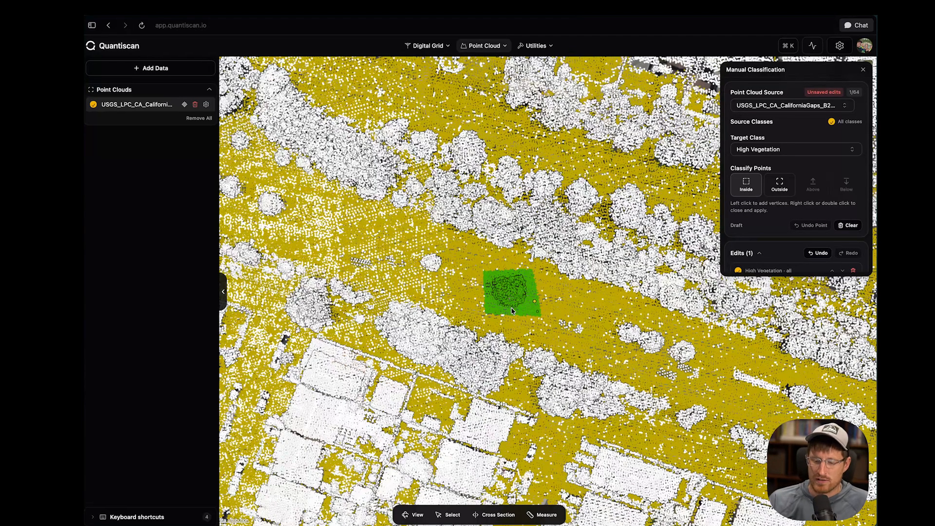
mouse_move(511, 312)
middle_down()
mouse_move(542, 271)
mouse_move(525, 317)
middle_up()
scroll(500, 299, up, 3)
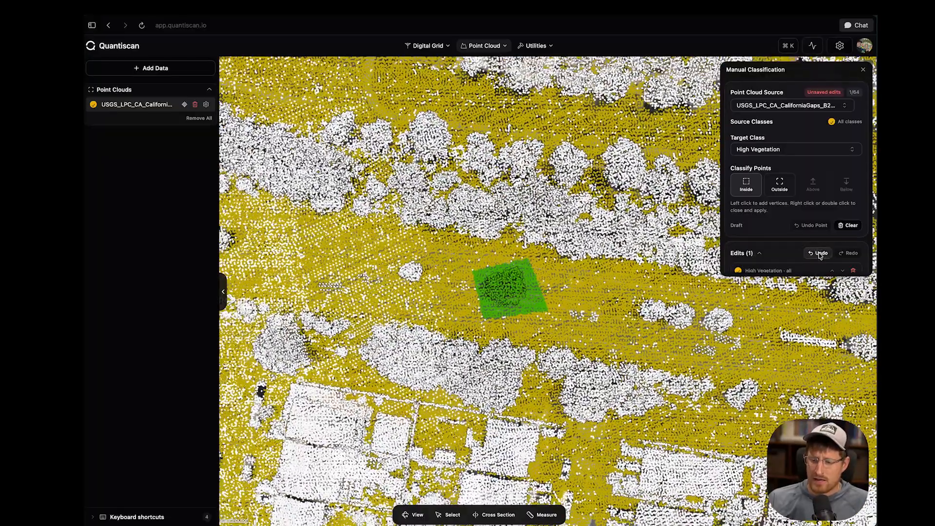
Step: Undo and redo the lone tree's High Vegetation edit repeatedly, ending with an undo
click(820, 254)
click(848, 253)
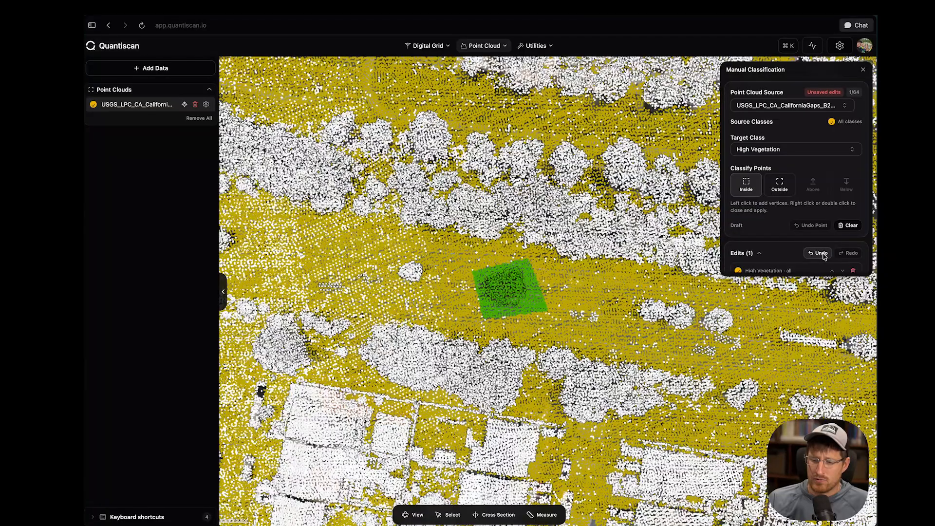
click(820, 255)
click(843, 254)
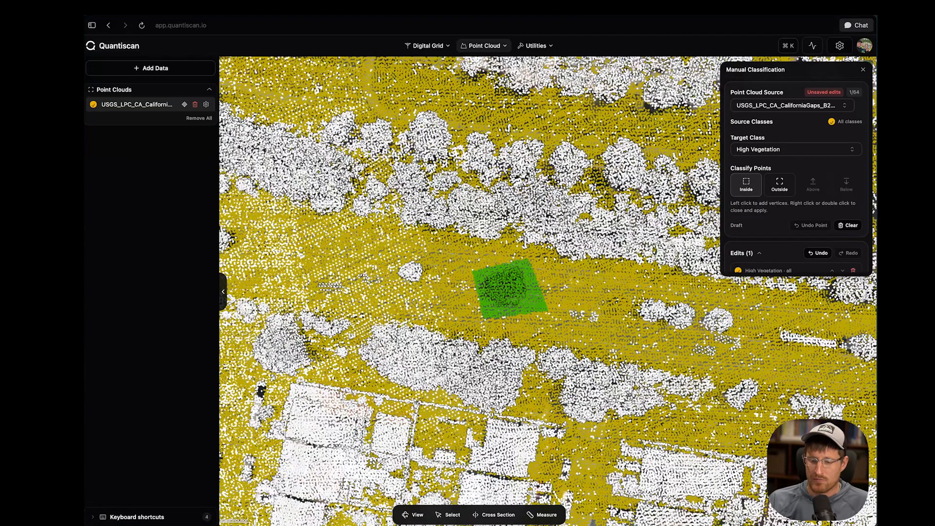
click(820, 253)
Step: Restrict the source classes to Never classified and Unassigned
click(842, 123)
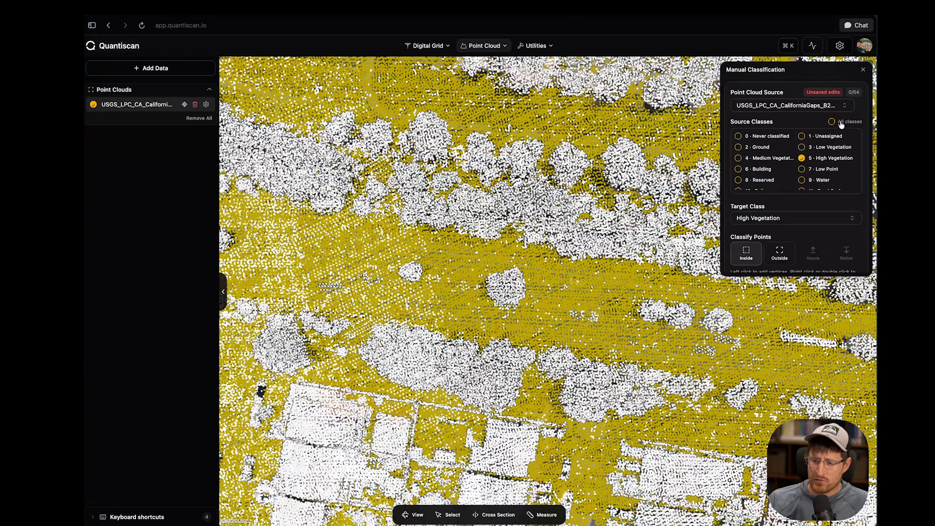
click(801, 136)
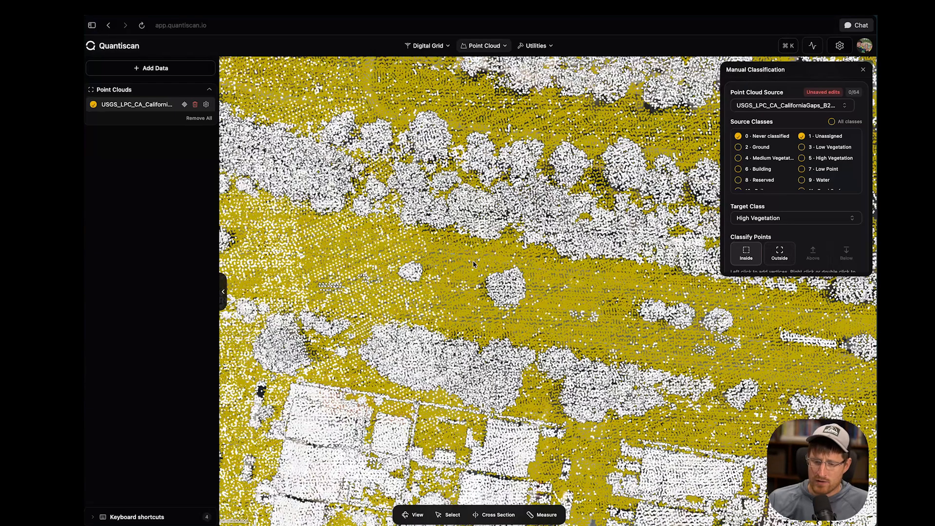
Step: Classify the points inside a four-sided polygon around the lone tree as High Vegetation and undo that edit
click(482, 324)
click(534, 315)
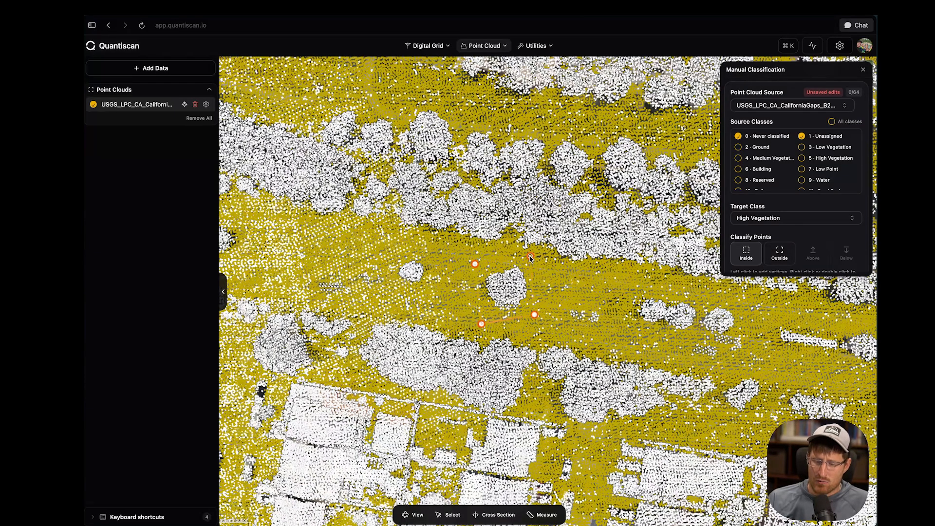
right_click(515, 294)
middle_drag(509, 298, 513, 334)
scroll(524, 290, down, 5)
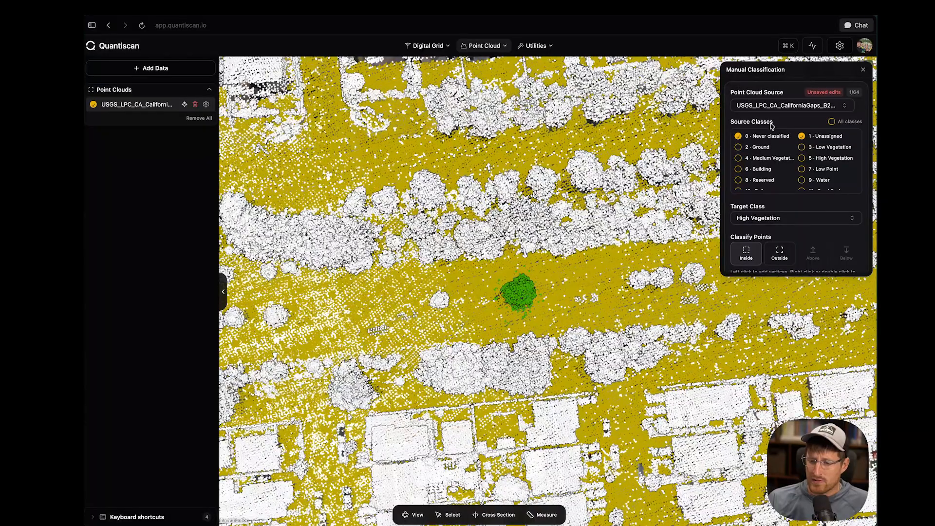
scroll(780, 217, down, 2)
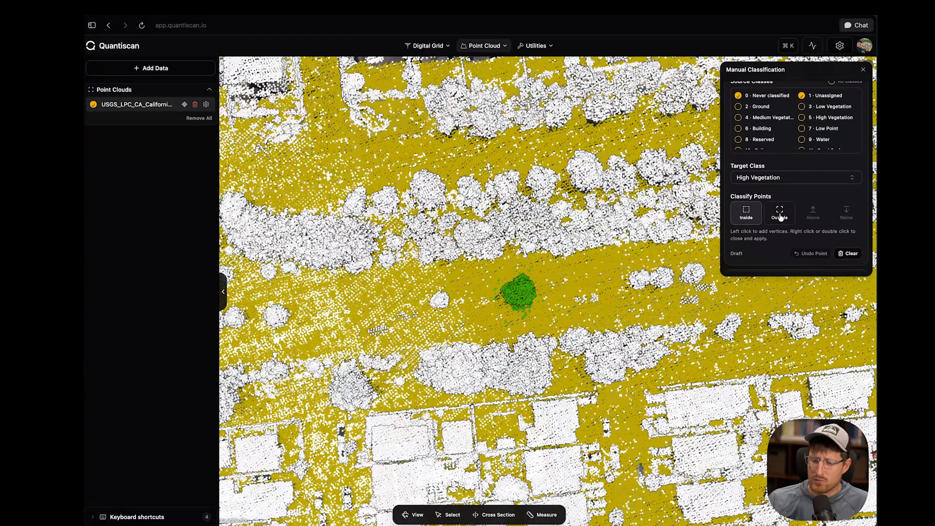
scroll(785, 261, down, 1)
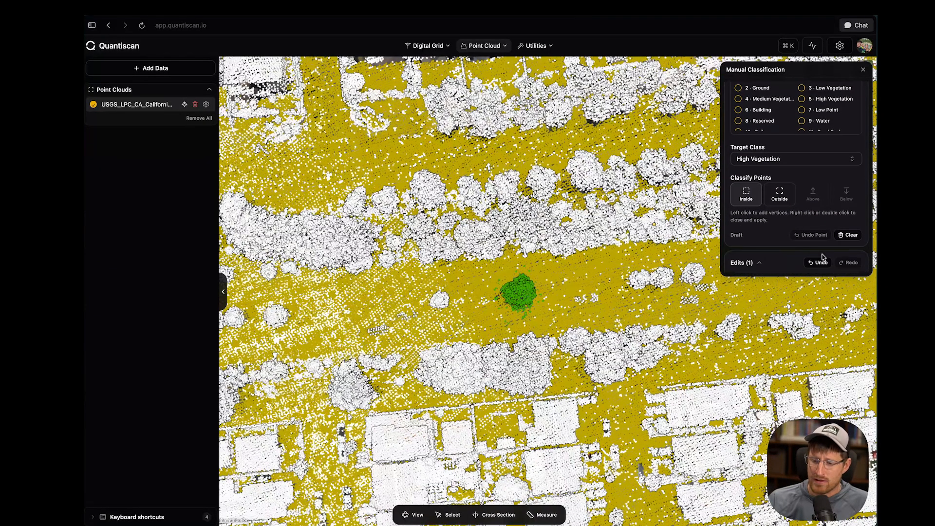
click(821, 263)
Step: Classify the Never classified and Unassigned points outside a four-sided polygon around the lone tree as High Vegetation
click(778, 200)
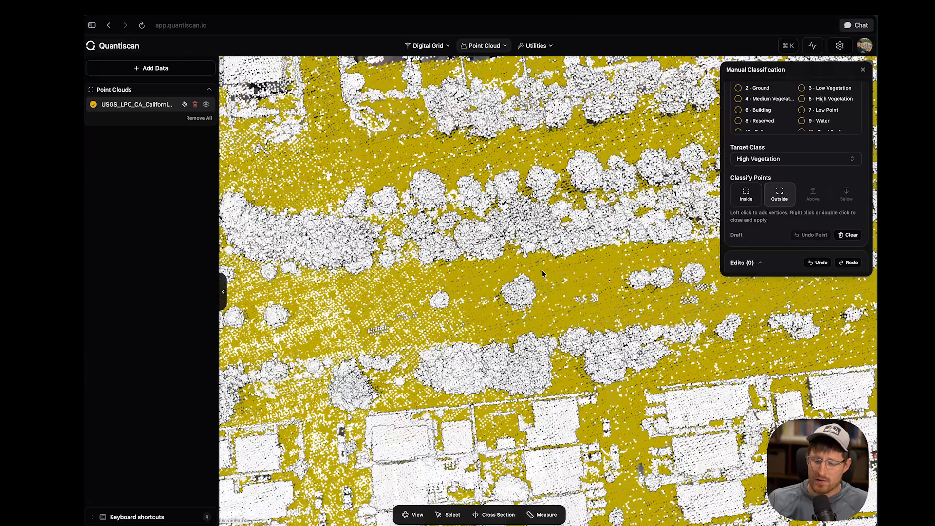
click(486, 273)
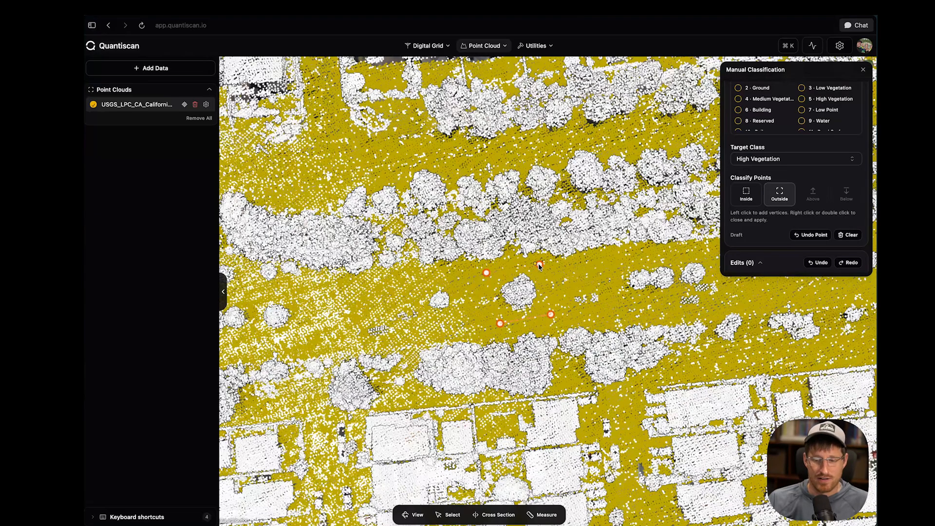
right_click(540, 265)
scroll(531, 268, down, 10)
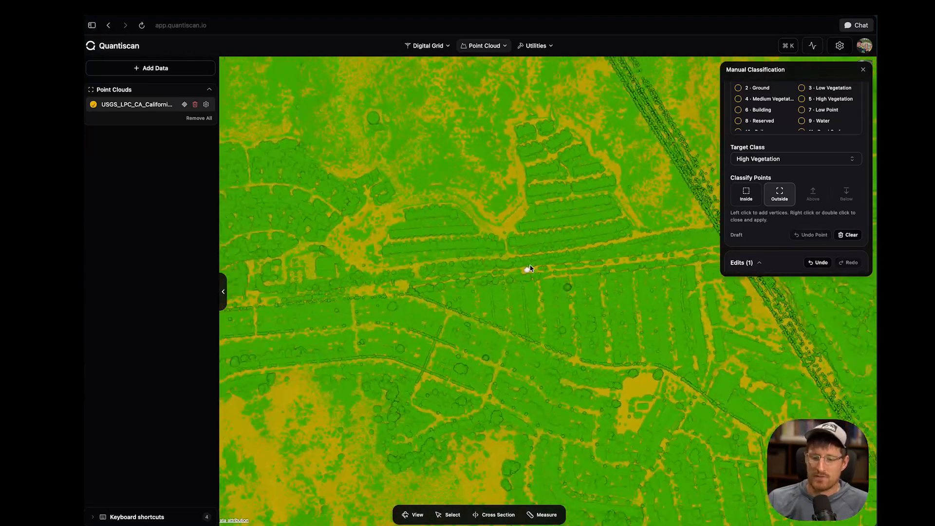
Step: Inspect the excluded tree and the source class filter, and undo the outside-polygon High Vegetation edit
scroll(533, 272, up, 6)
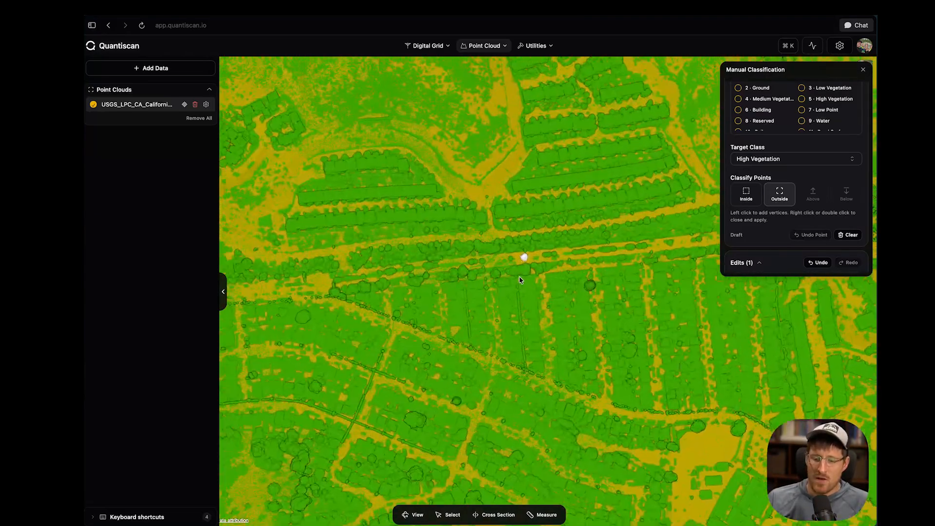
scroll(520, 277, up, 6)
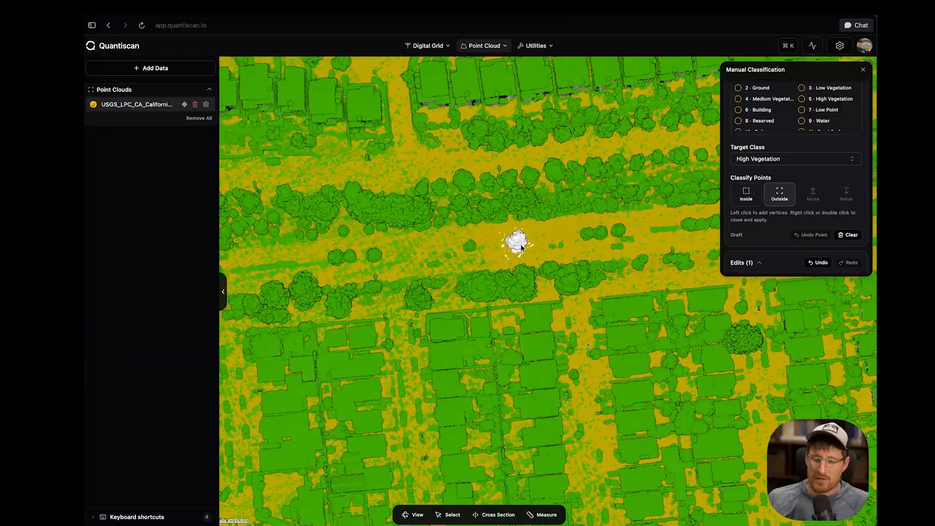
scroll(522, 248, up, 6)
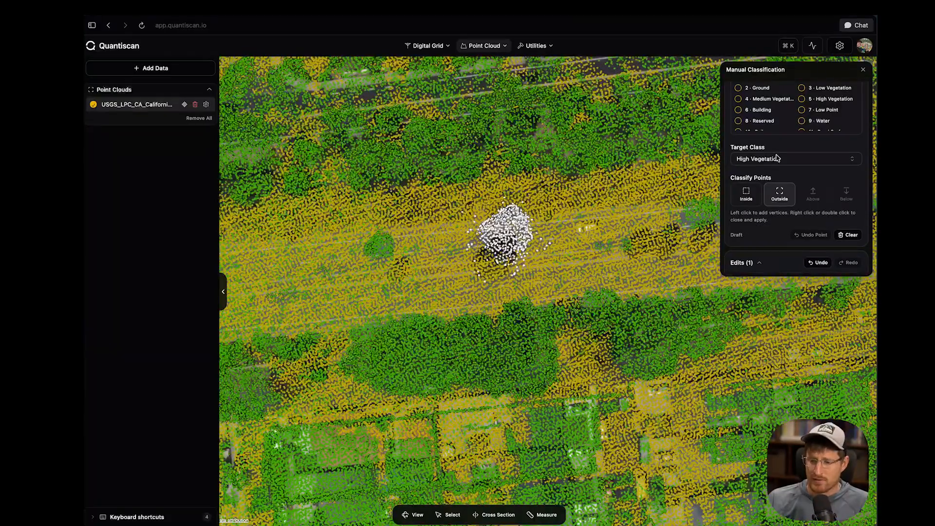
scroll(777, 157, up, 3)
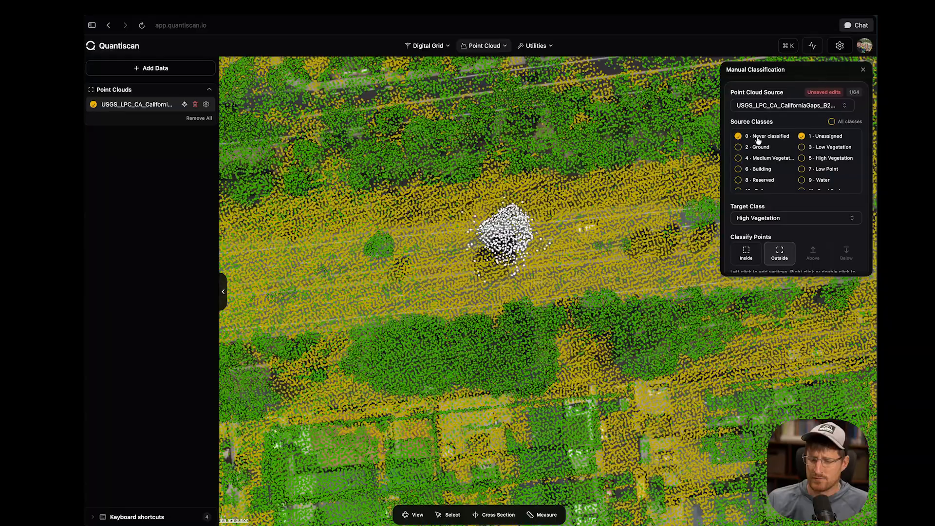
click(802, 135)
scroll(539, 275, down, 2)
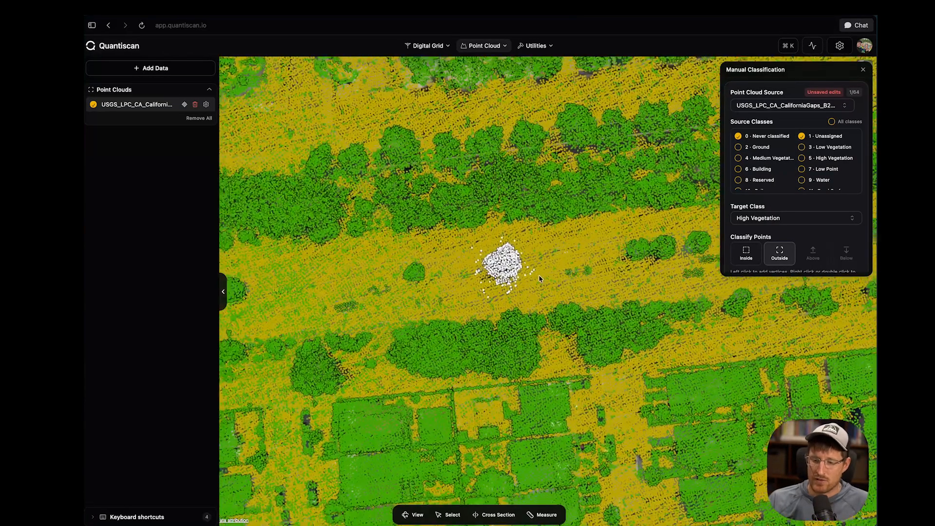
scroll(795, 235, down, 2)
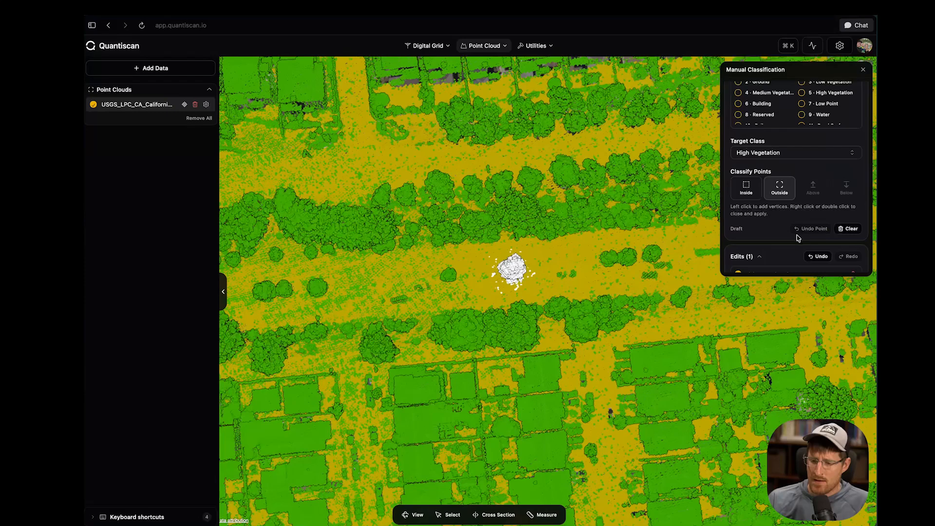
click(822, 259)
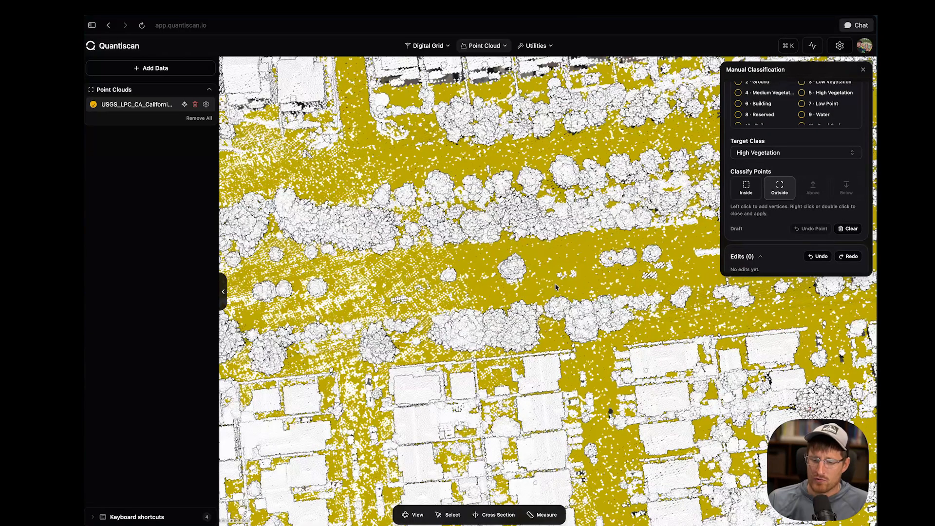
Step: Locate the transmission line corridor running diagonally between the housing blocks
middle_drag(555, 285, 546, 315)
scroll(543, 322, down, 4)
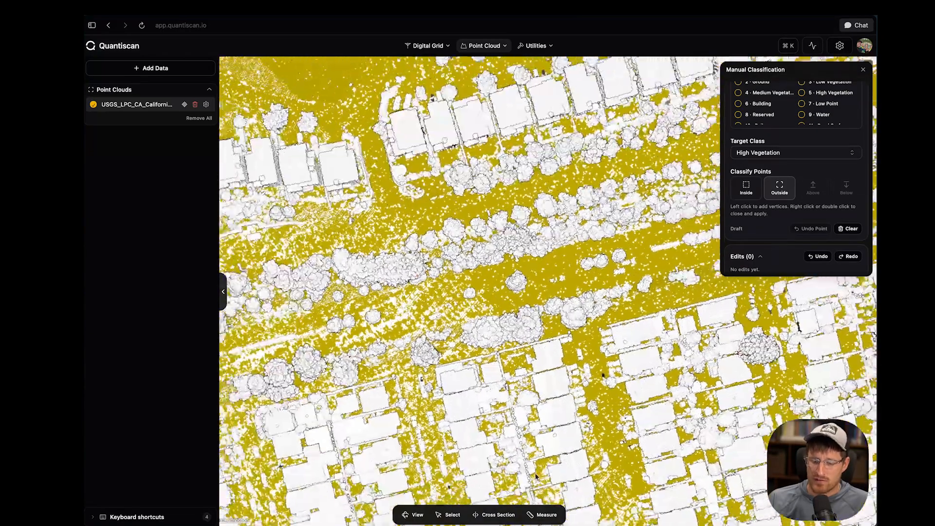
drag(654, 319, 455, 361)
scroll(456, 361, down, 5)
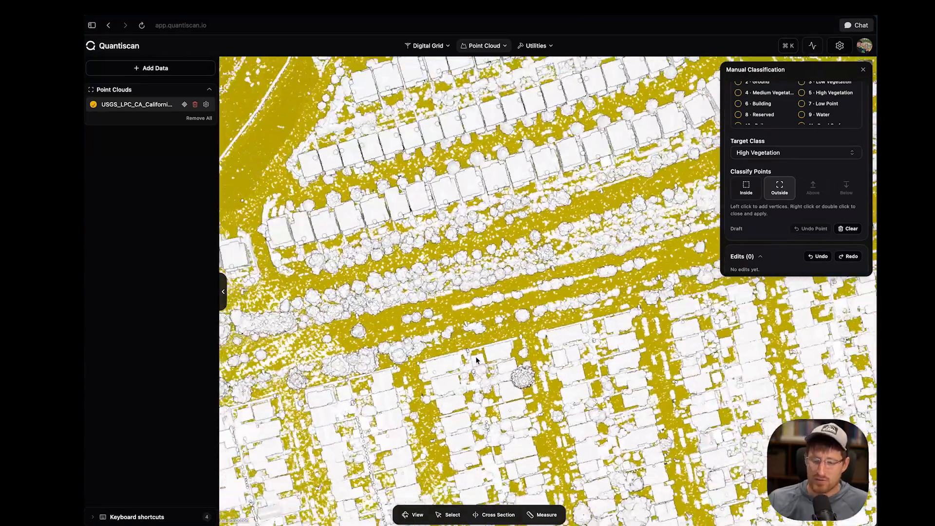
scroll(458, 290, down, 4)
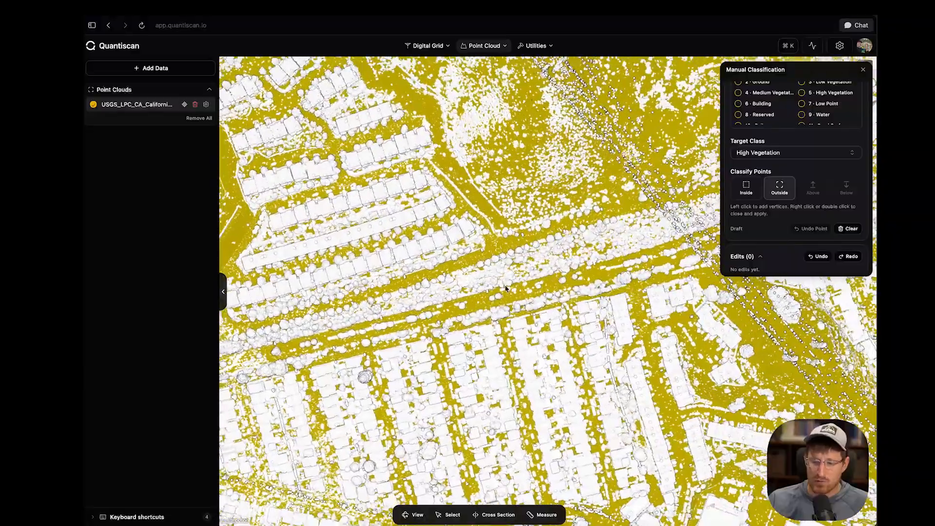
drag(702, 319, 502, 286)
scroll(612, 274, up, 5)
scroll(501, 287, down, 3)
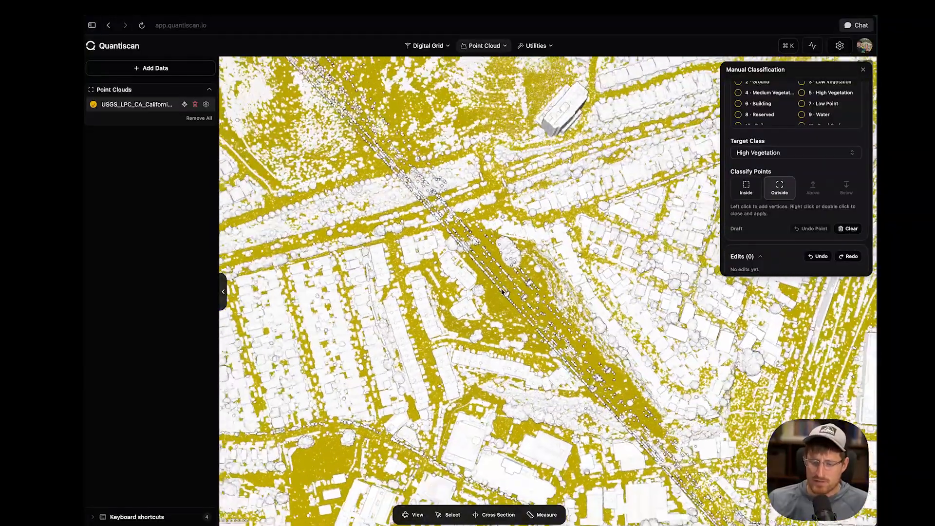
scroll(505, 291, up, 5)
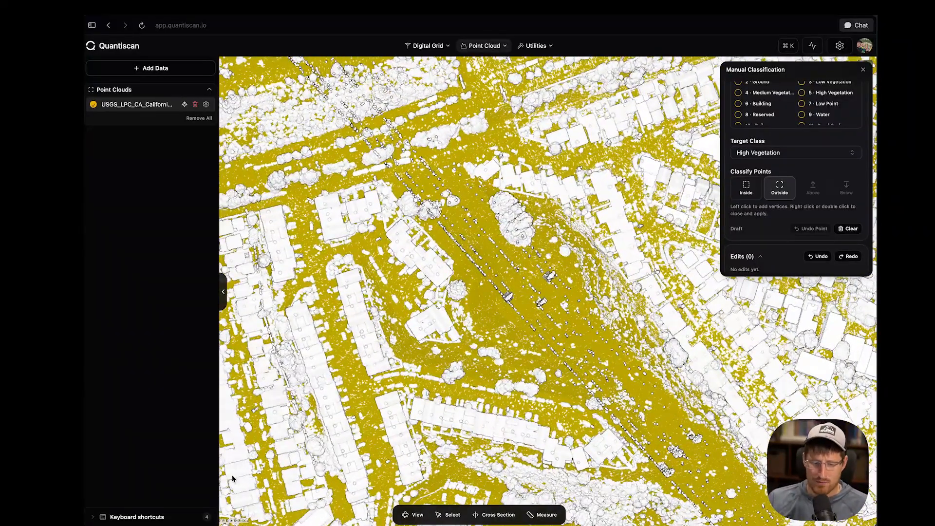
Step: Create a two-point cross section through a transmission tower in the power line corridor
click(155, 517)
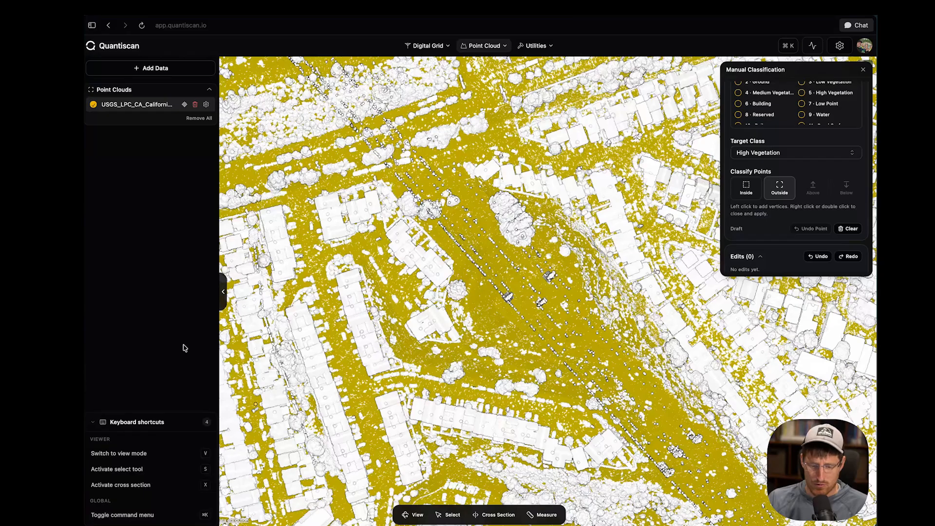
key(x)
click(141, 423)
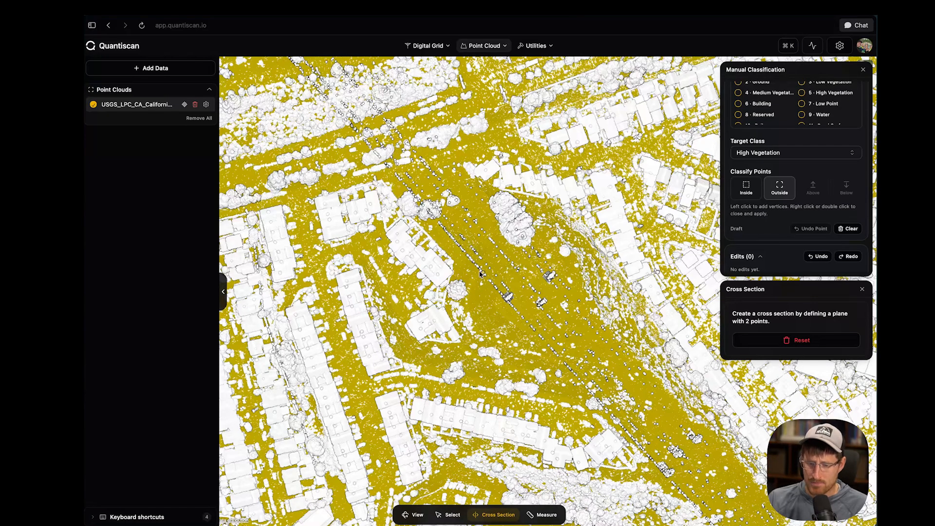
click(539, 334)
click(550, 328)
Step: Examine the transmission tower, its wires and the ground profile in the cross section
scroll(504, 396, down, 3)
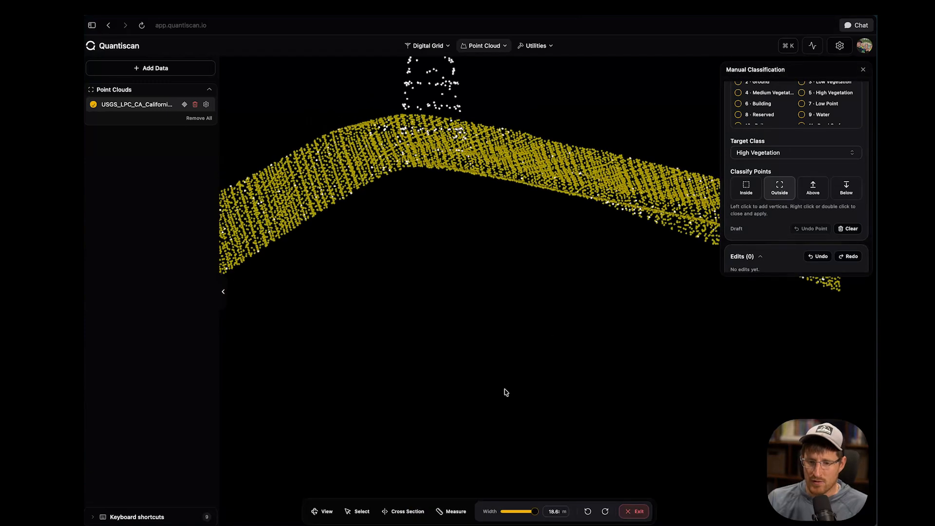
scroll(512, 407, down, 5)
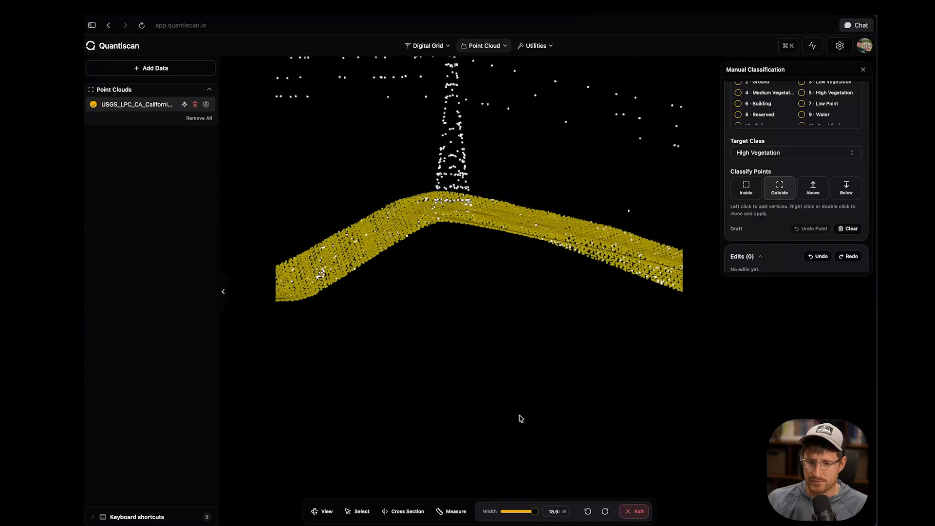
right_drag(461, 291, 466, 394)
scroll(469, 375, up, 3)
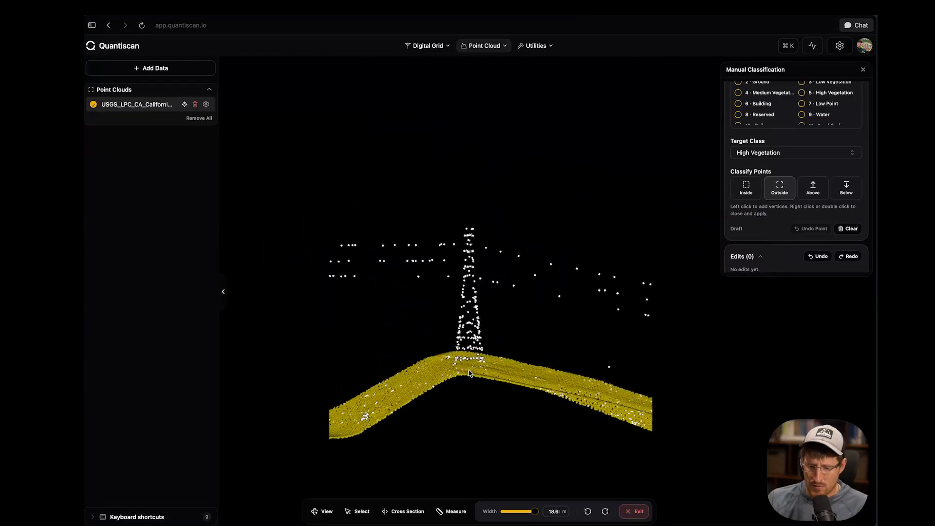
key(Right)
key(Left)
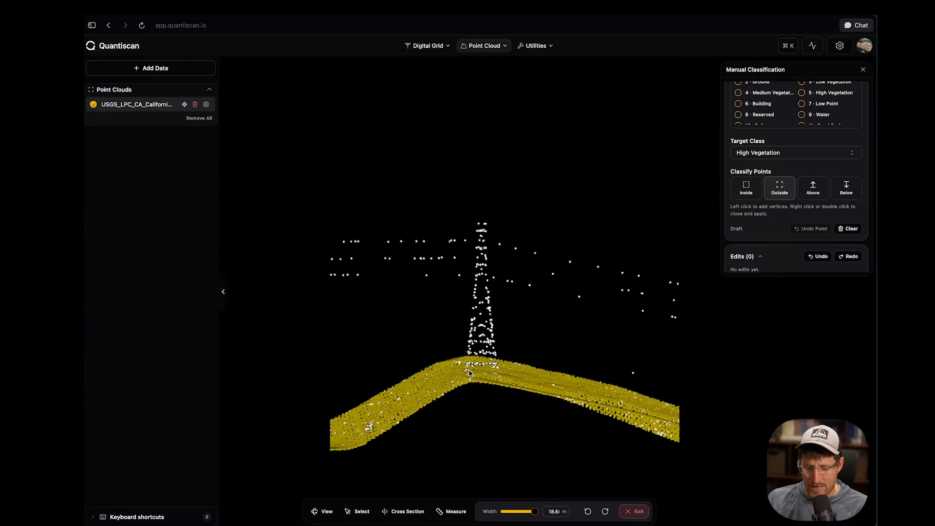
key(Right)
key(Left)
scroll(469, 374, up, 5)
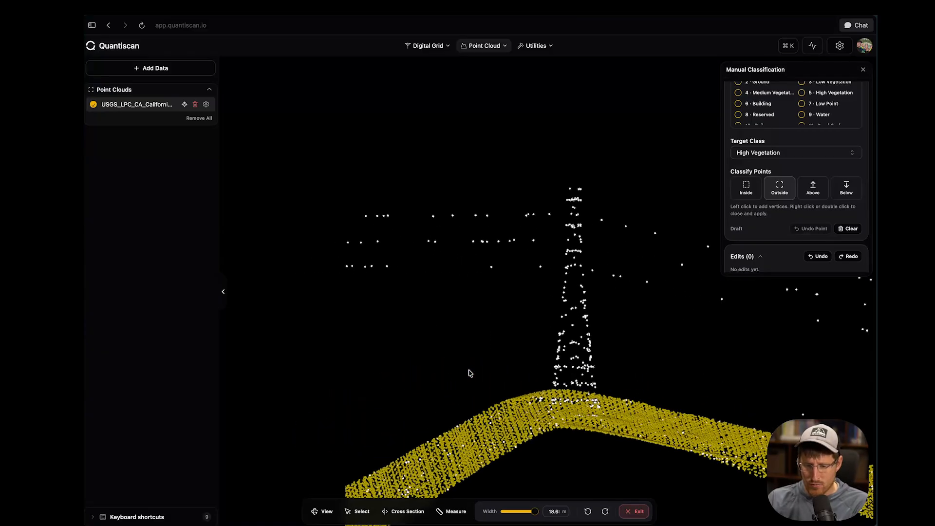
scroll(471, 374, down, 5)
key(Right)
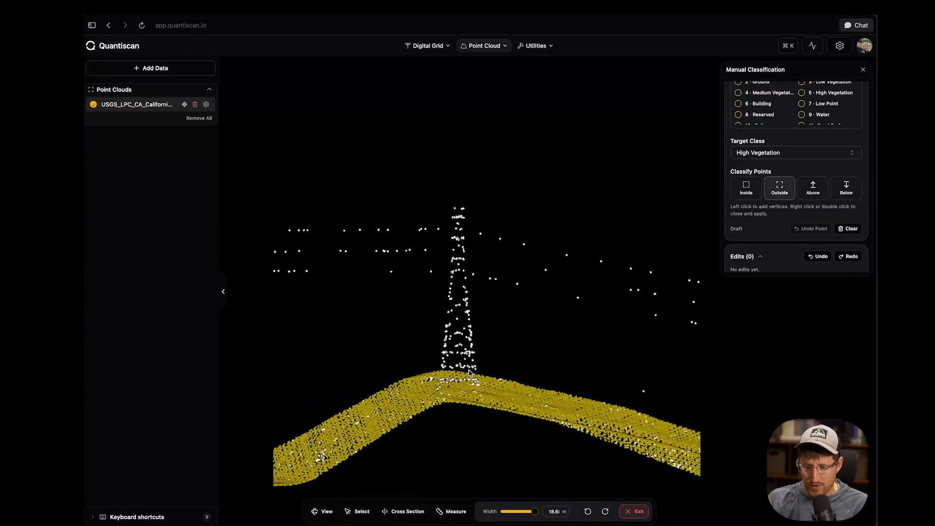
Step: Collapse the data sidebar and set the manual classification to points above a dividing line
click(221, 293)
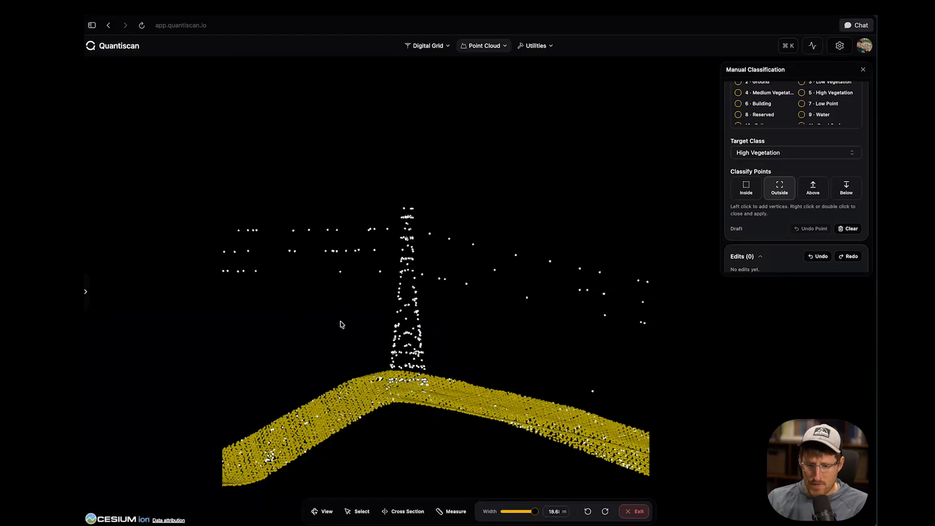
click(808, 193)
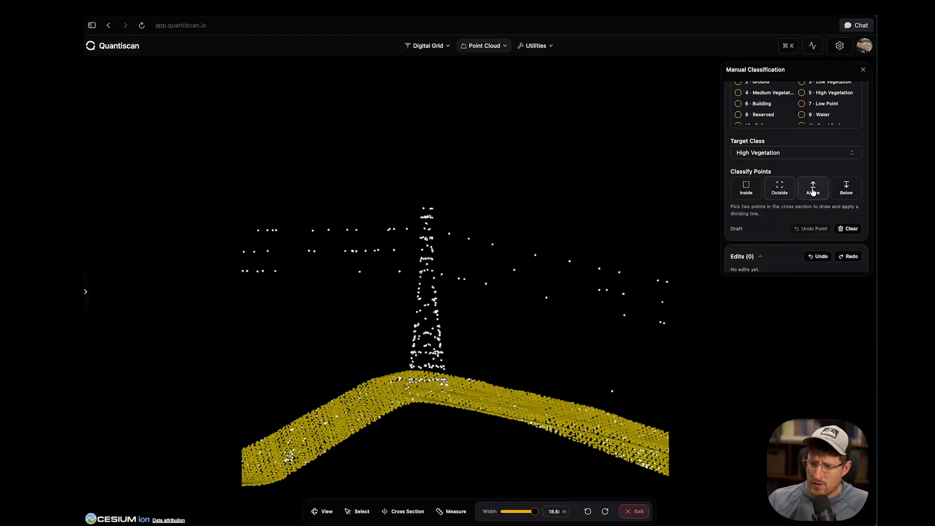
scroll(792, 132, up, 1)
scroll(792, 132, up, 2)
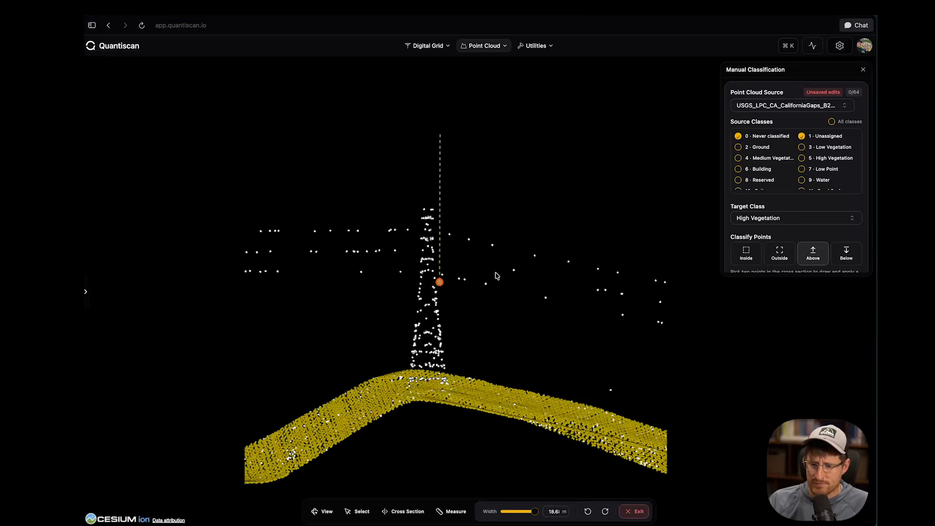
click(608, 257)
Step: Set the target class to Water and reclassify the wires on both sides of the tower using two above-line edits
click(783, 220)
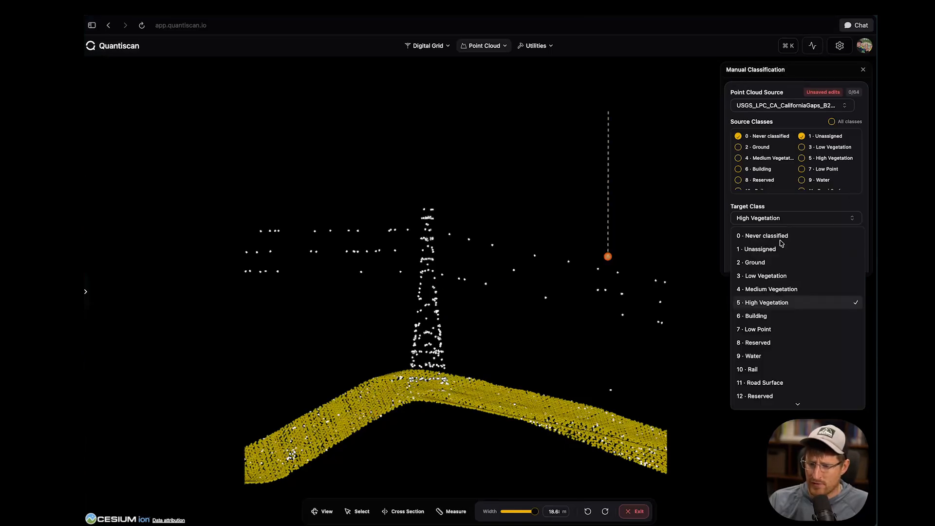
click(770, 360)
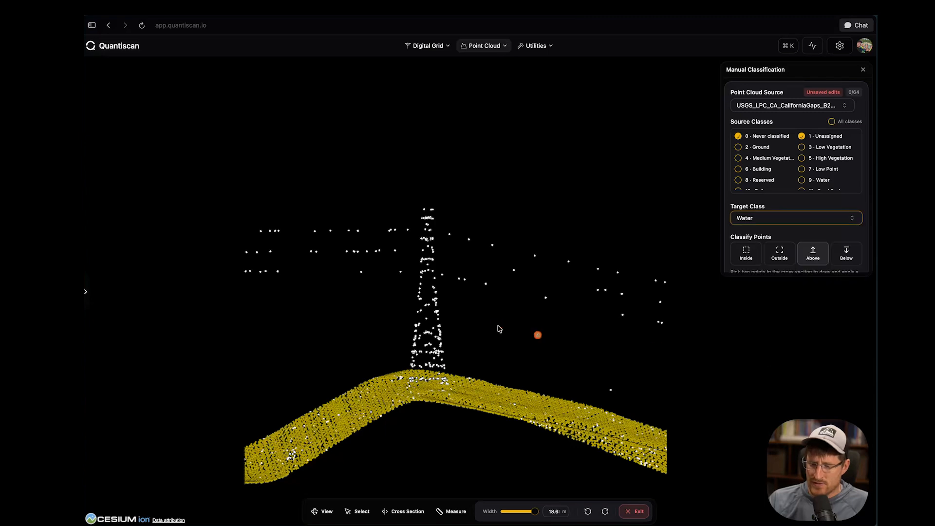
click(439, 291)
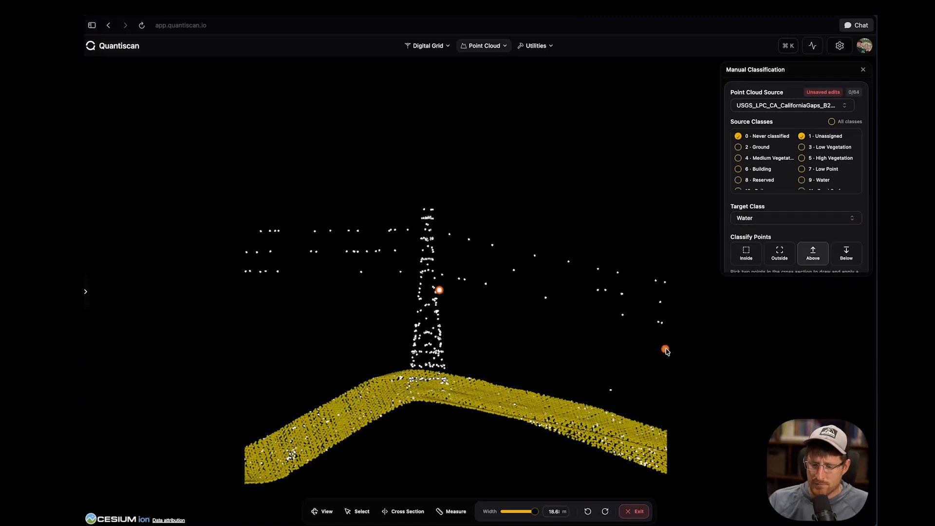
click(672, 346)
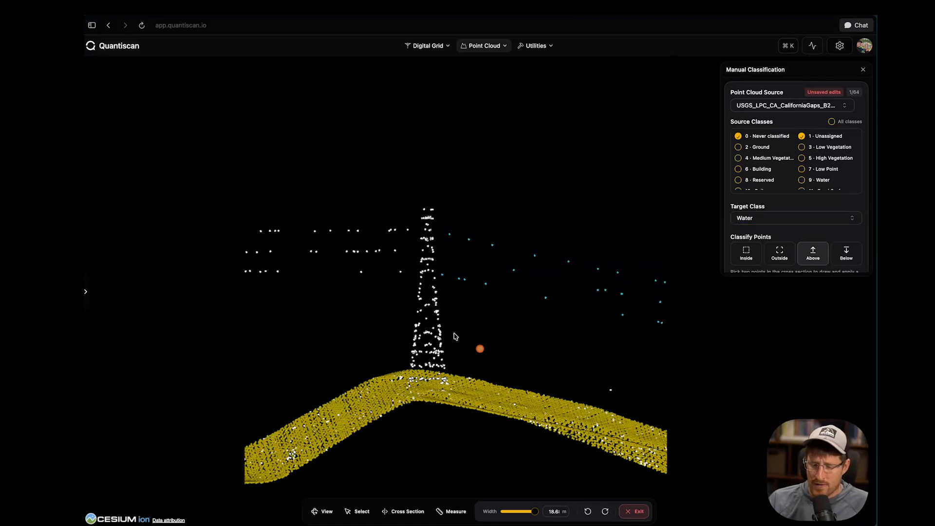
click(239, 296)
click(400, 277)
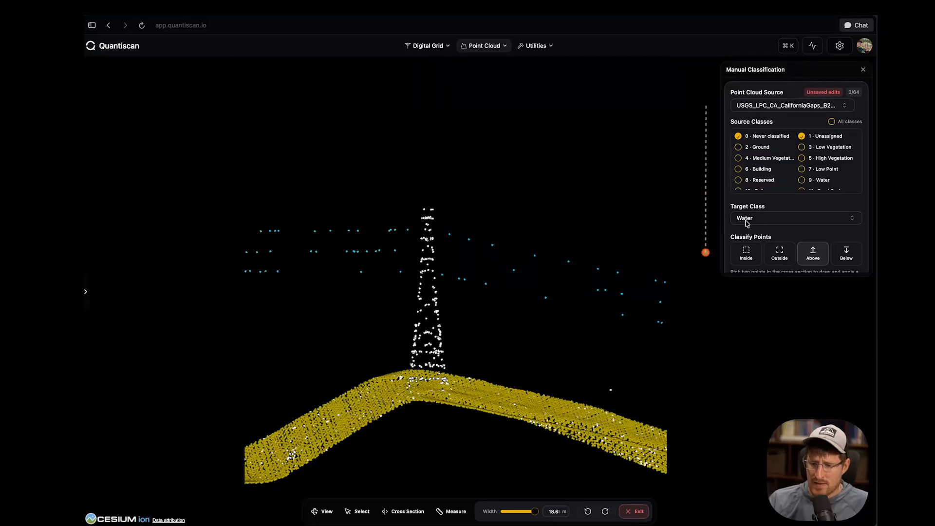
Step: Set the target class to Rail and reclassify the transmission tower's points inside a five-vertex polygon drawn around it
click(785, 219)
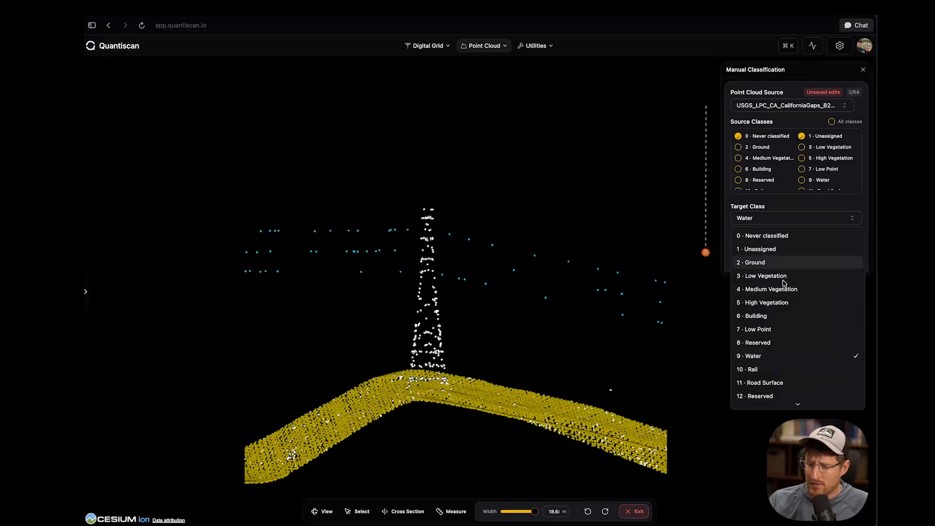
click(772, 370)
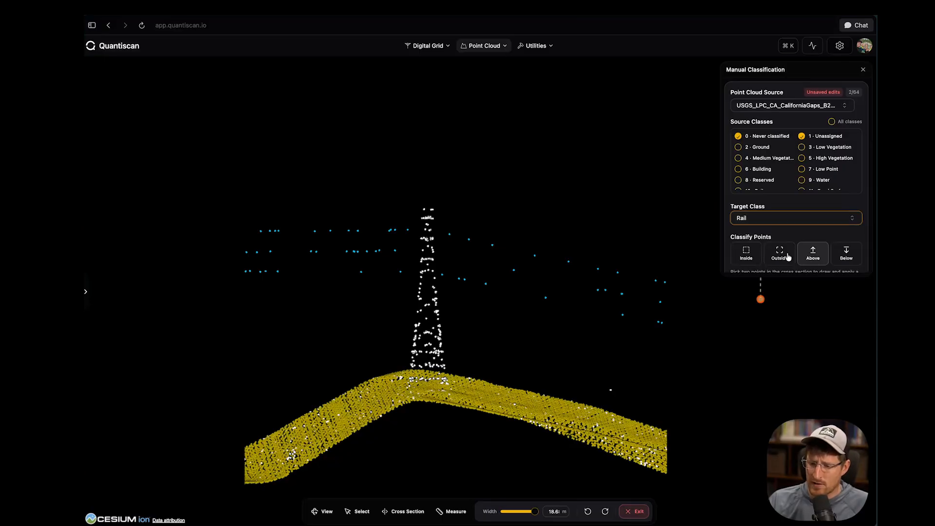
click(746, 255)
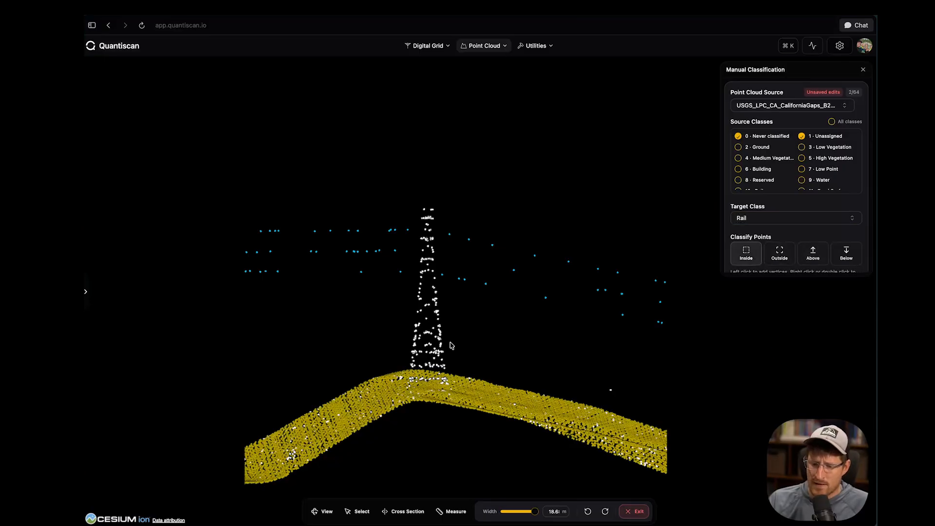
click(400, 366)
click(453, 367)
click(438, 269)
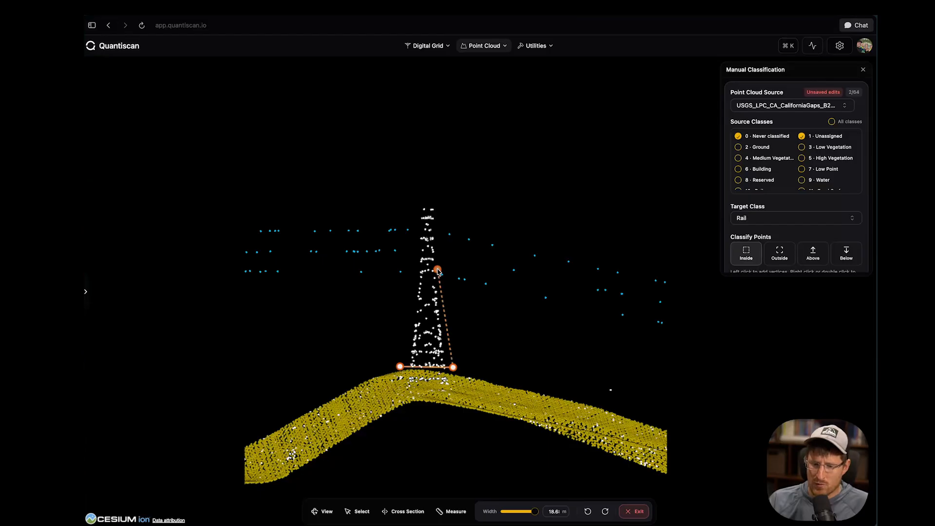
click(440, 203)
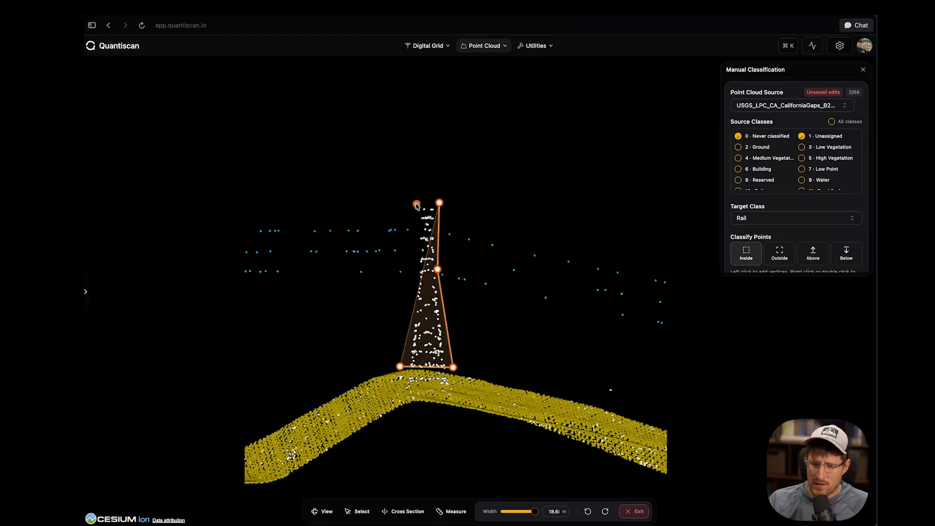
click(416, 204)
double_click(416, 204)
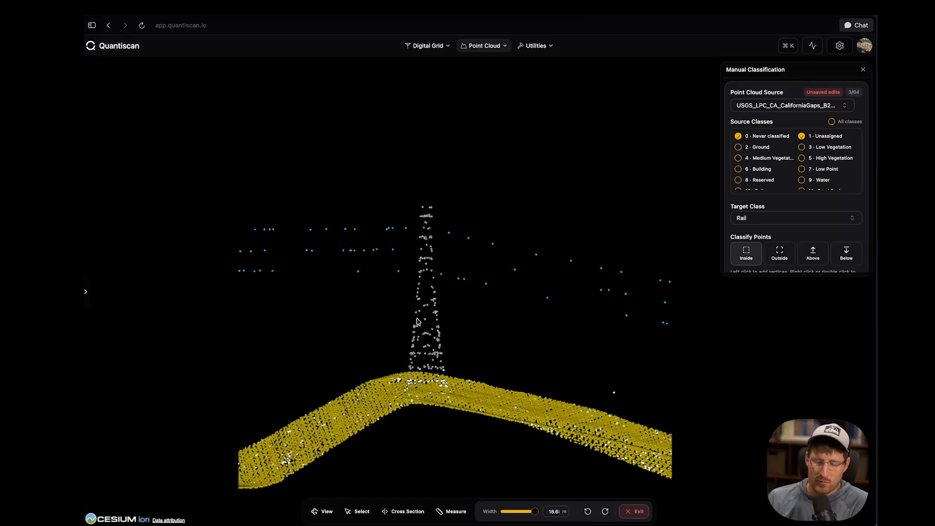
Step: Reclassify the remaining never classified and unassigned points above a line beneath the ground profile as Rail, and leave the cross section
scroll(417, 318, up, 2)
drag(435, 302, 453, 300)
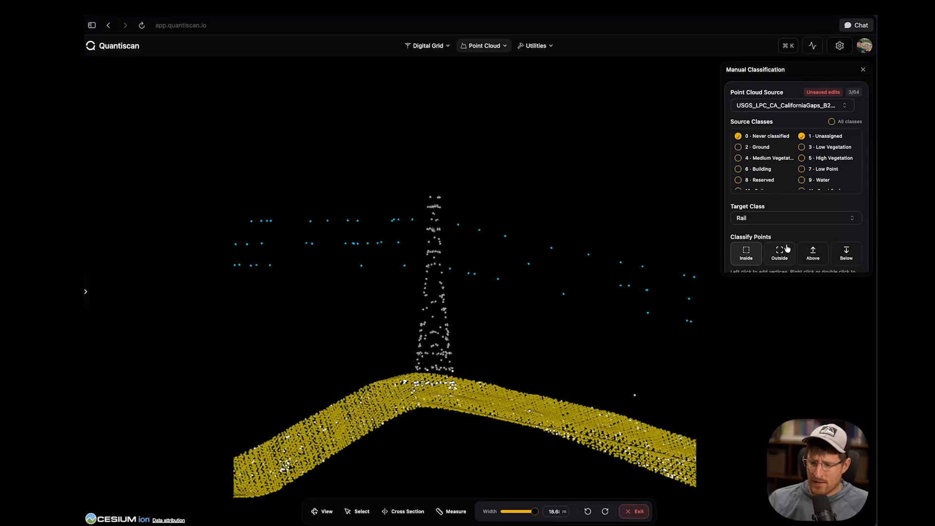
click(813, 251)
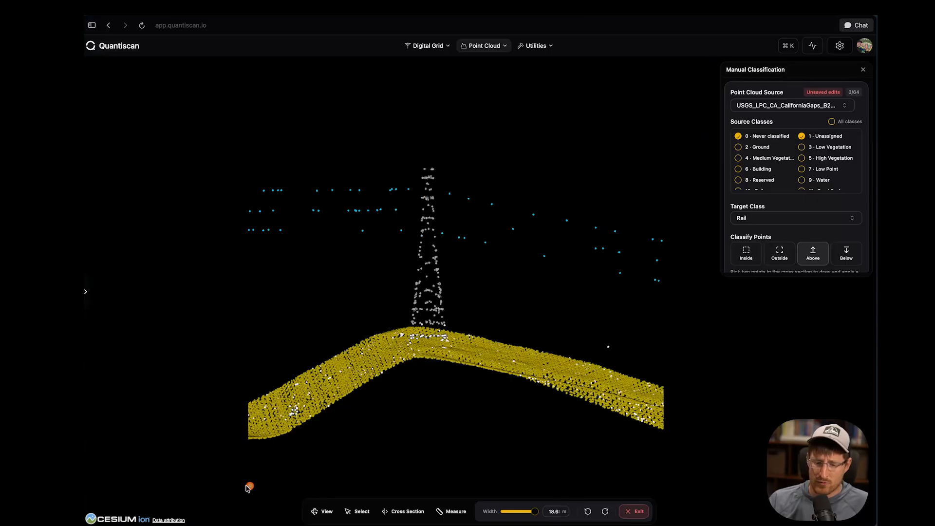
click(244, 485)
click(710, 468)
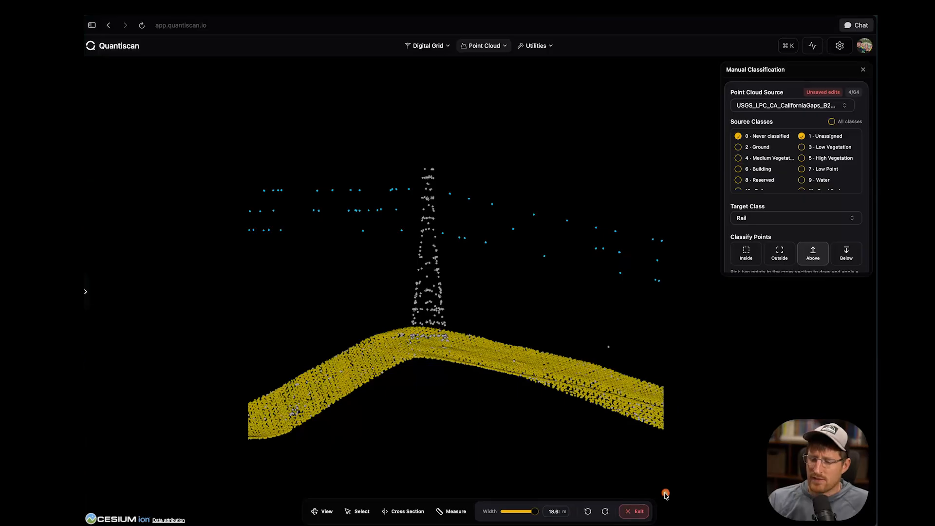
click(635, 511)
Step: Examine the reclassified tower and wires in the full point cloud together with the list of edits
scroll(524, 289, up, 5)
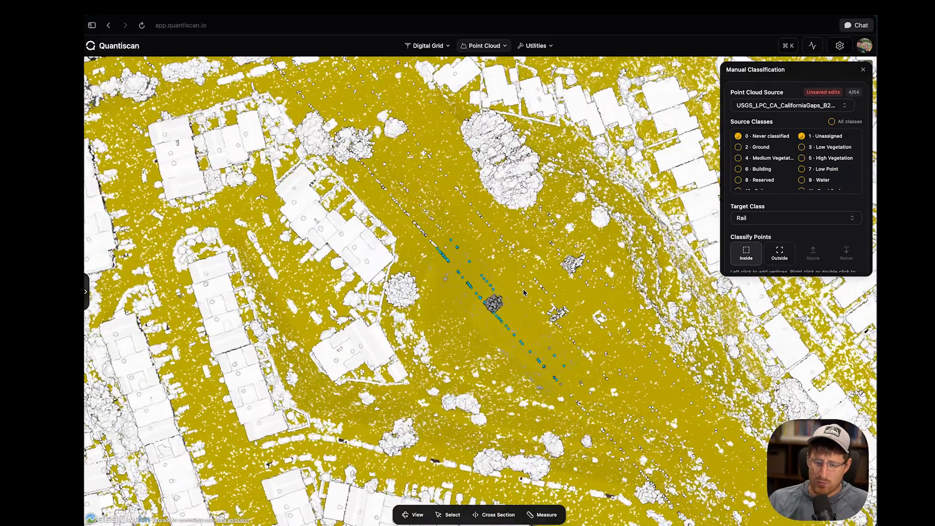
scroll(807, 198, down, 1)
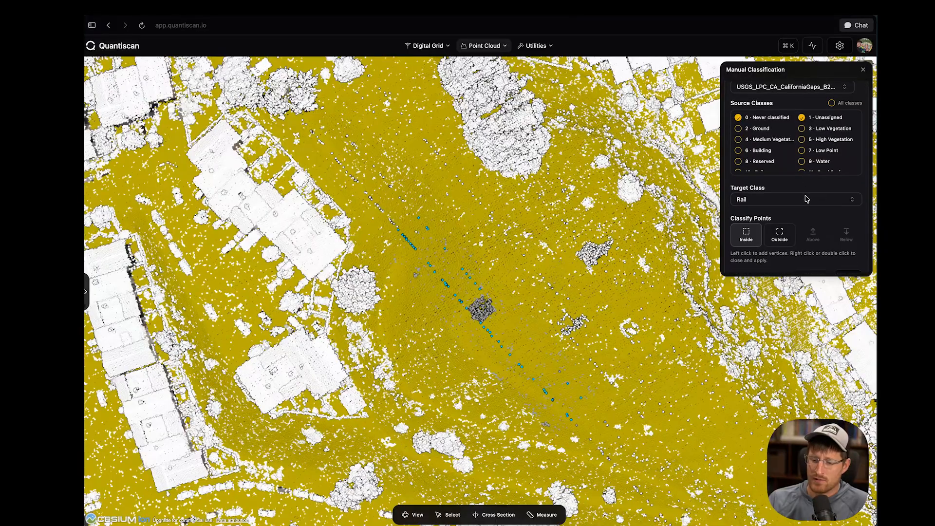
scroll(788, 244, down, 5)
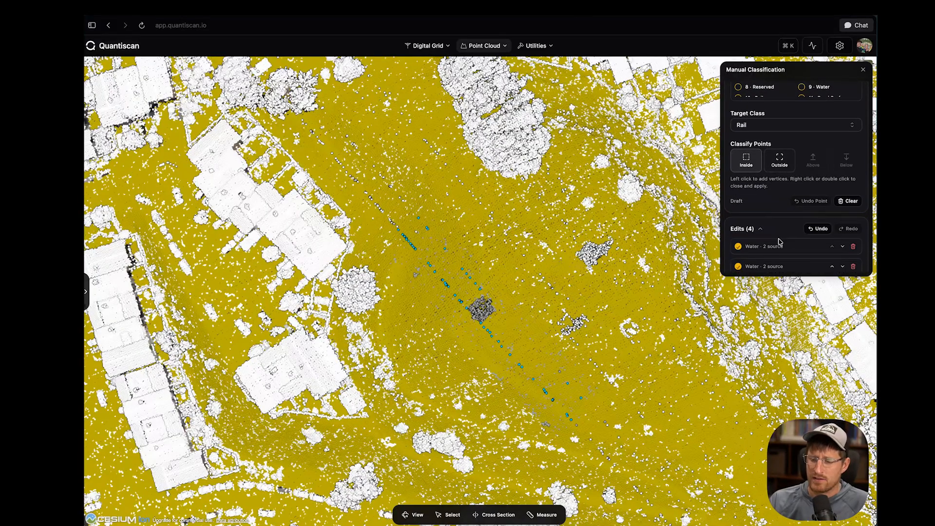
scroll(780, 238, down, 3)
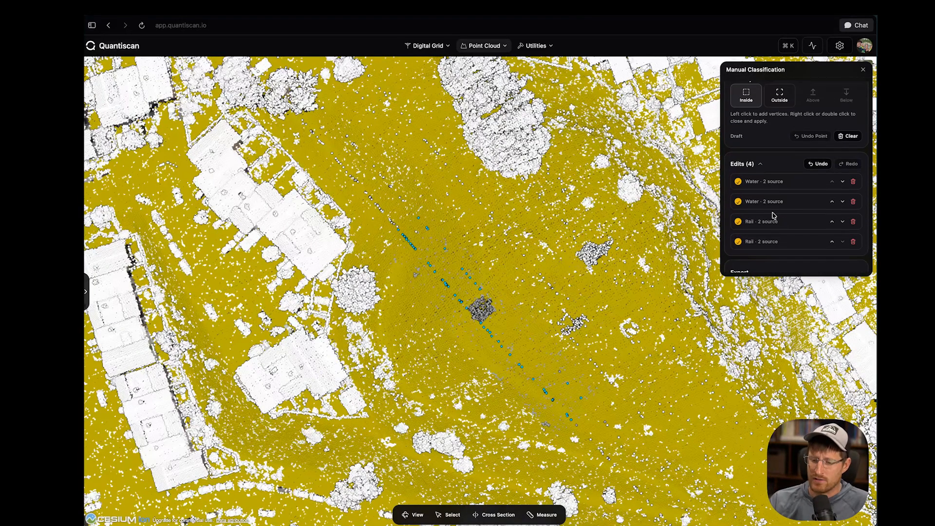
middle_drag(477, 318, 499, 279)
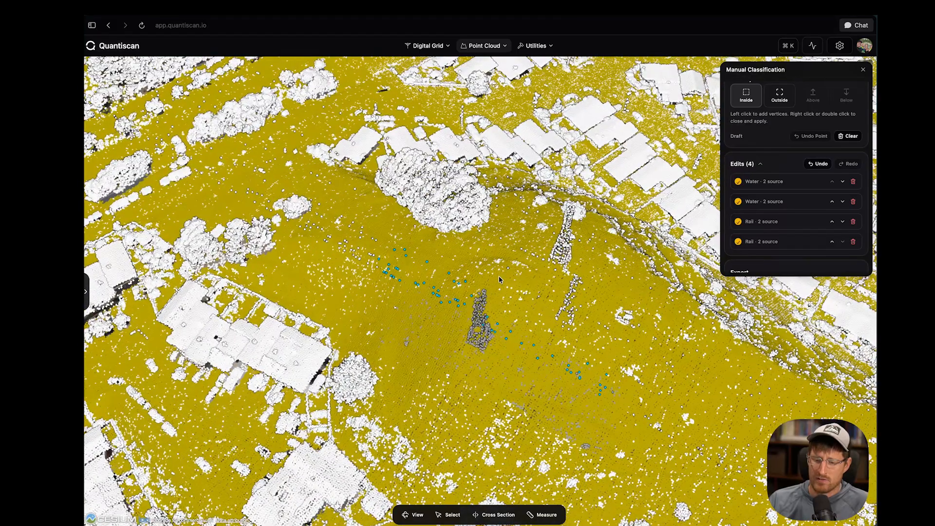
middle_drag(466, 343, 493, 360)
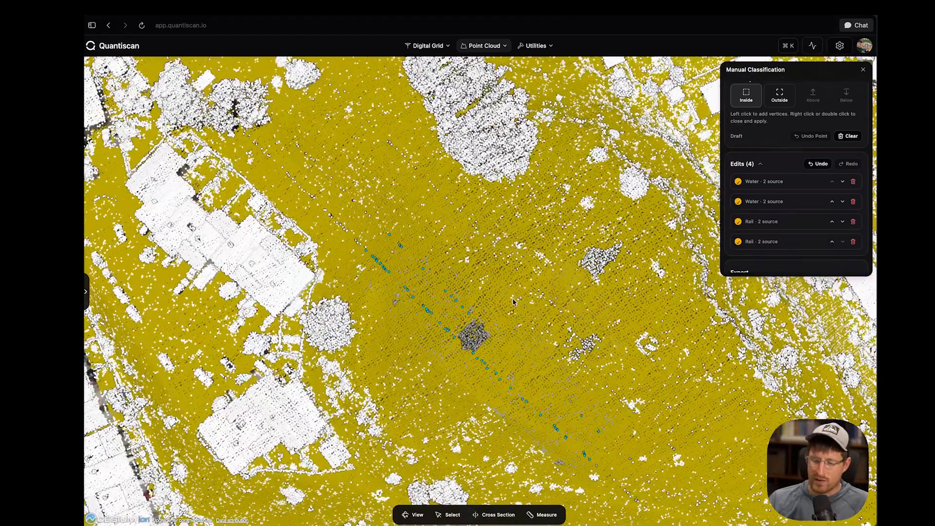
drag(521, 293, 535, 274)
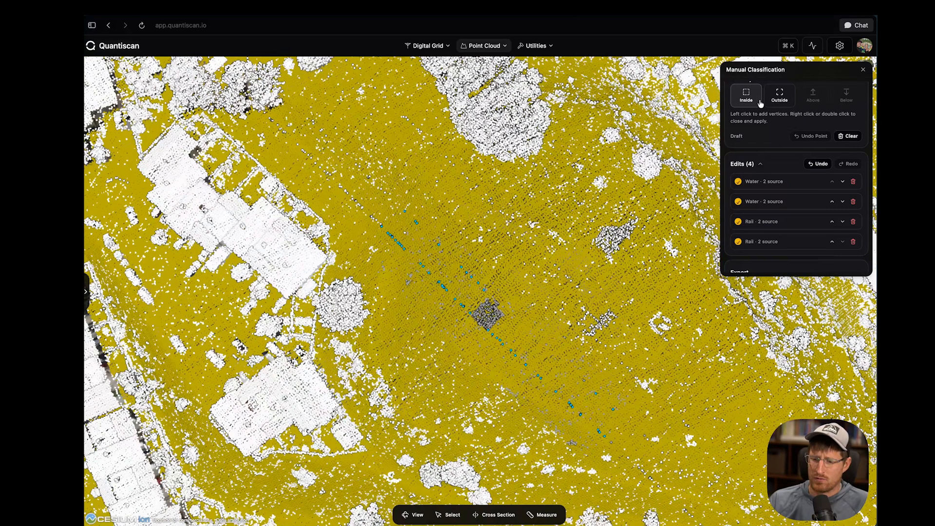
Step: Include all source classes and reclassify points inside a four-vertex polygon across the wires northwest of the tower as High Vegetation
scroll(763, 189, up, 5)
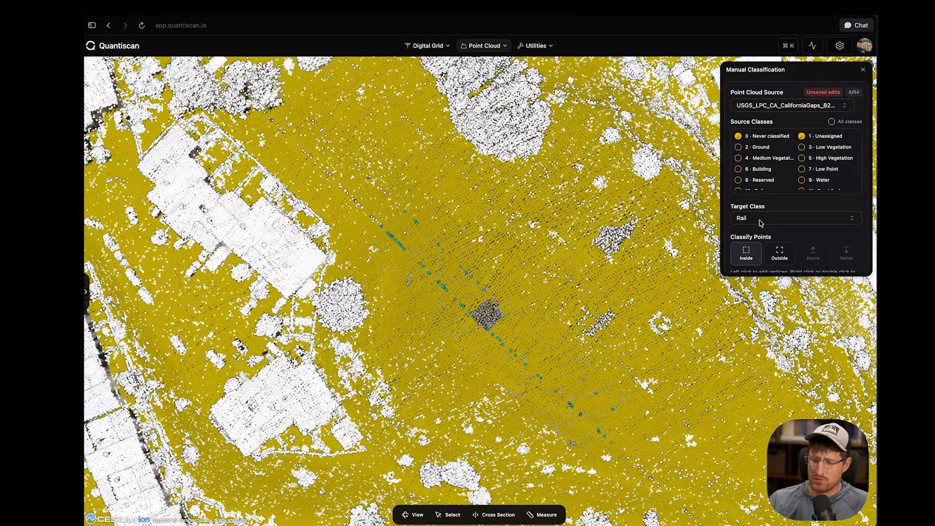
click(834, 123)
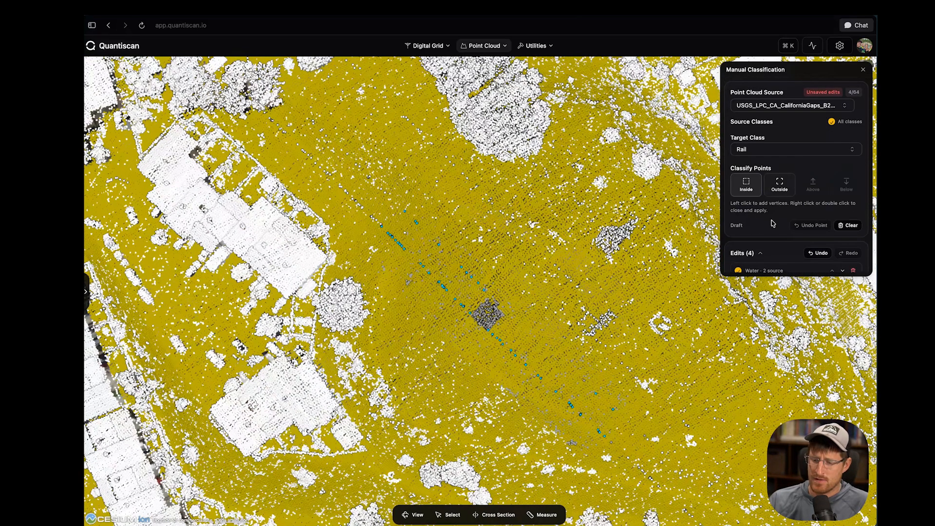
click(770, 150)
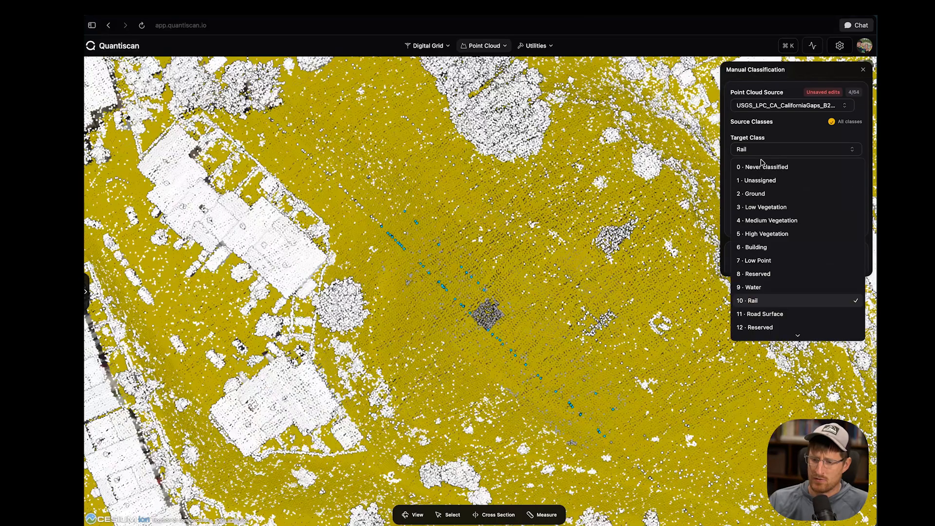
click(769, 234)
click(482, 243)
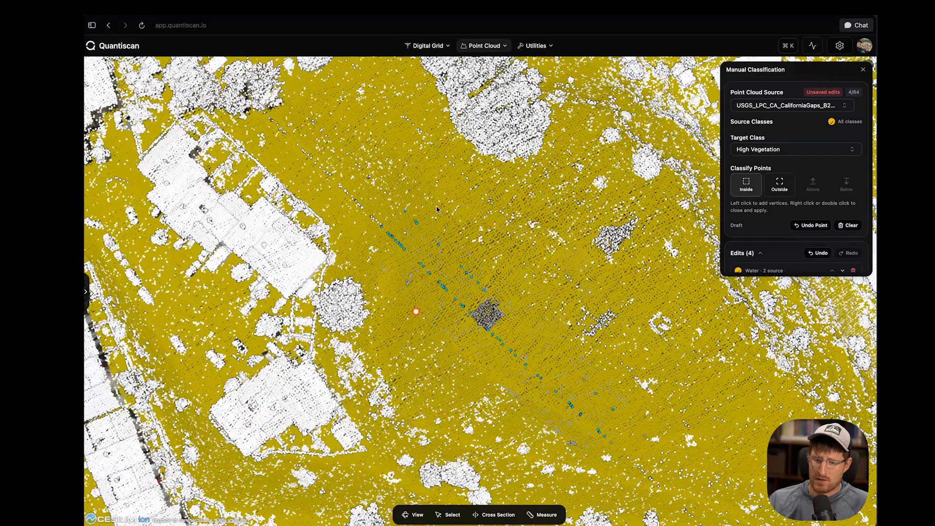
click(425, 202)
click(416, 311)
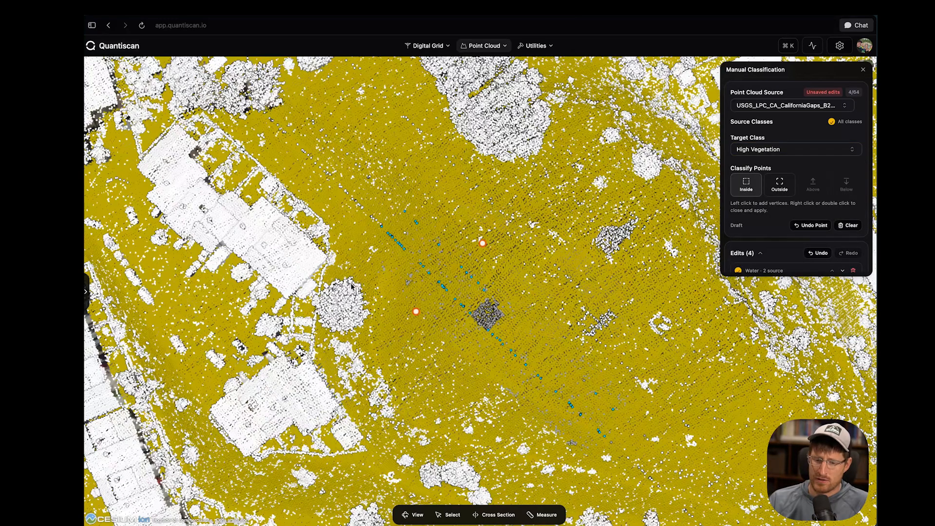
double_click(382, 286)
Step: Set the target class to Water and reclassify points inside a four-vertex polygon crossing the middle of the green patch
click(814, 151)
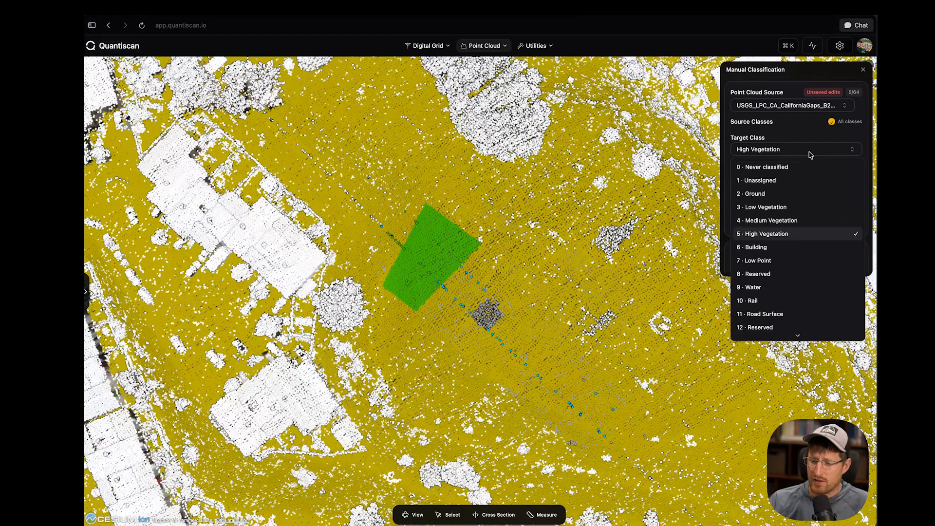
click(411, 226)
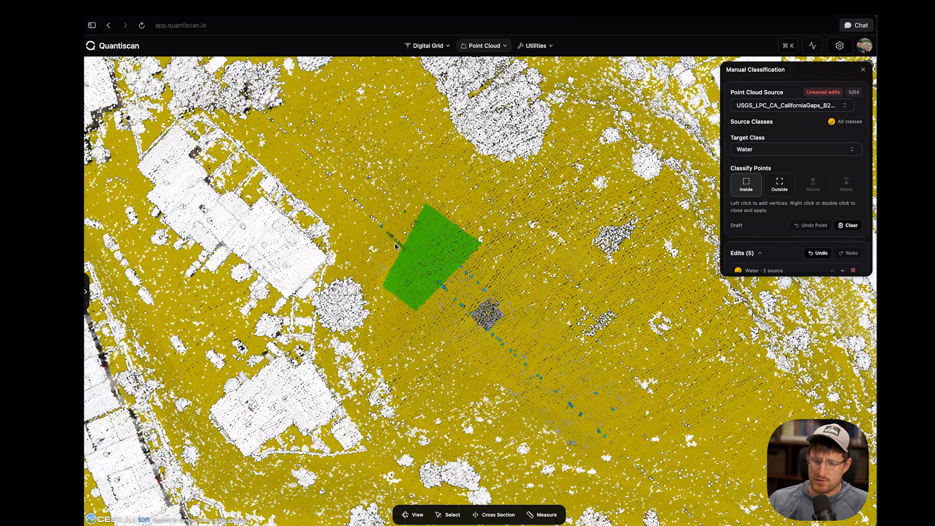
click(477, 276)
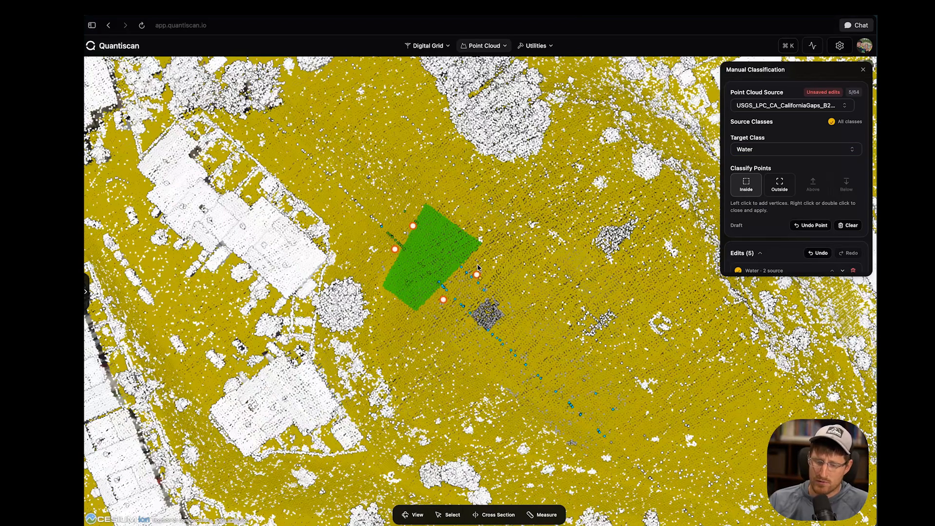
right_click(465, 275)
scroll(453, 259, up, 5)
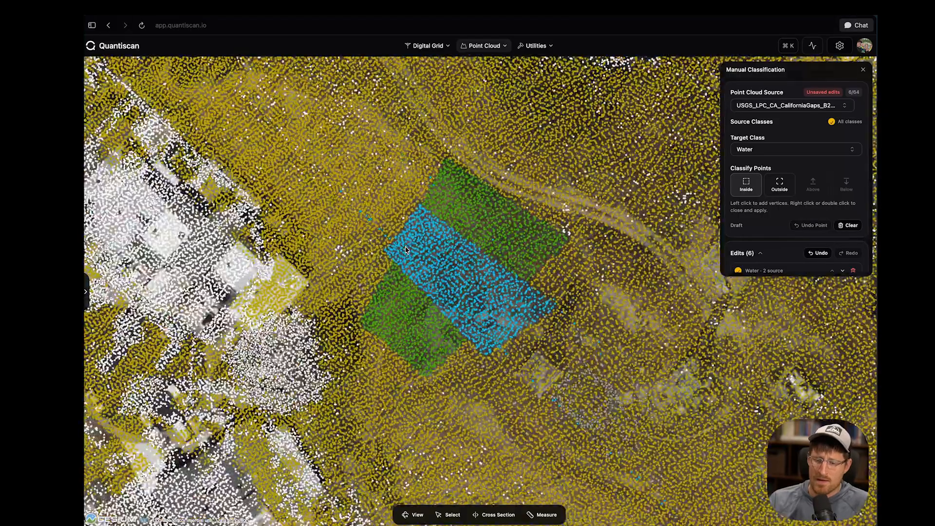
scroll(451, 254, down, 2)
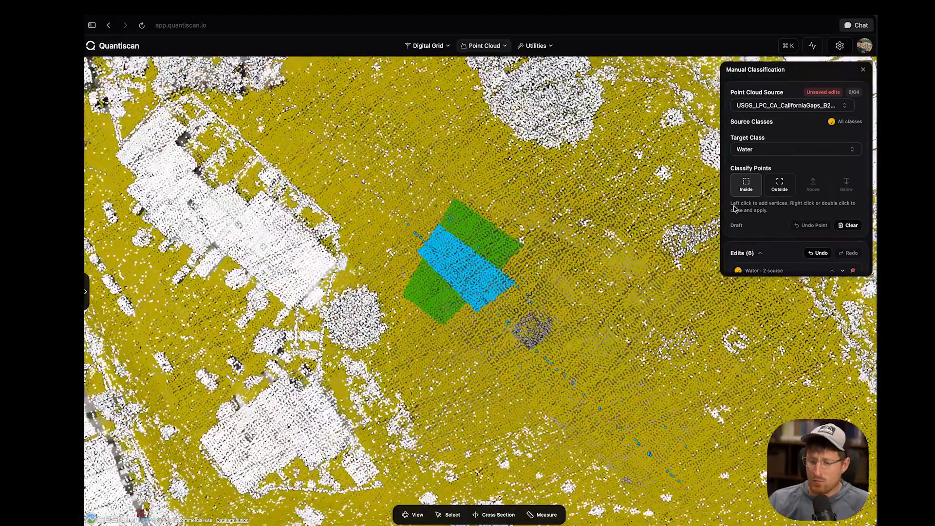
Step: Delete the first two-source Water edit from the edit list and move one Rail edit above the remaining two-source Water edit
scroll(780, 237, down, 1)
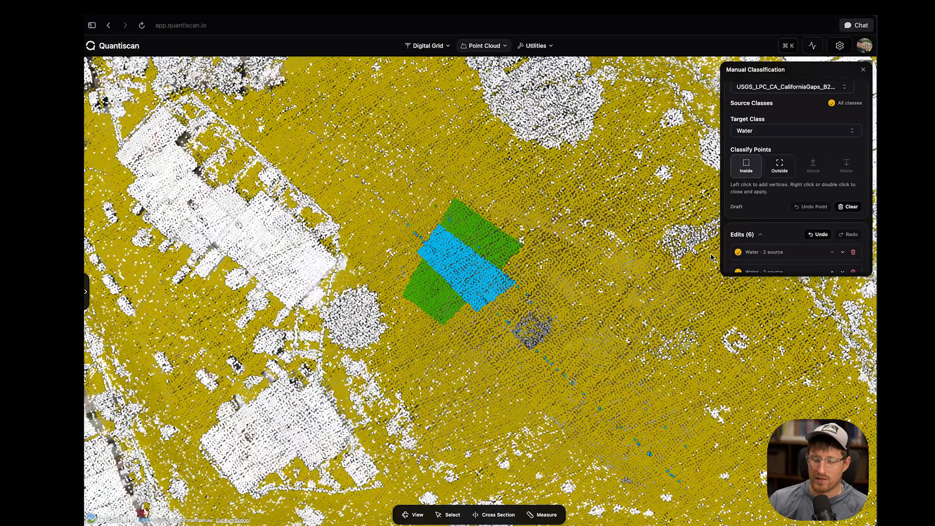
scroll(830, 255, down, 1)
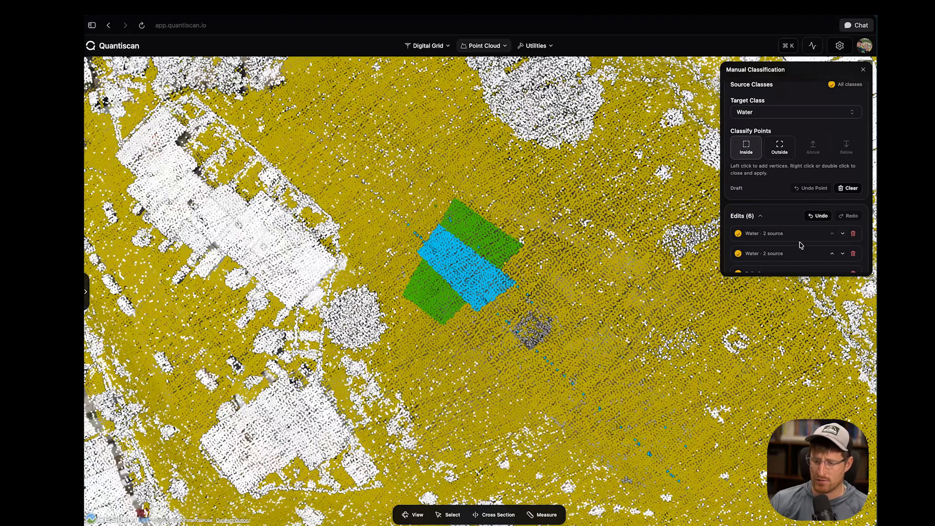
scroll(844, 237, down, 1)
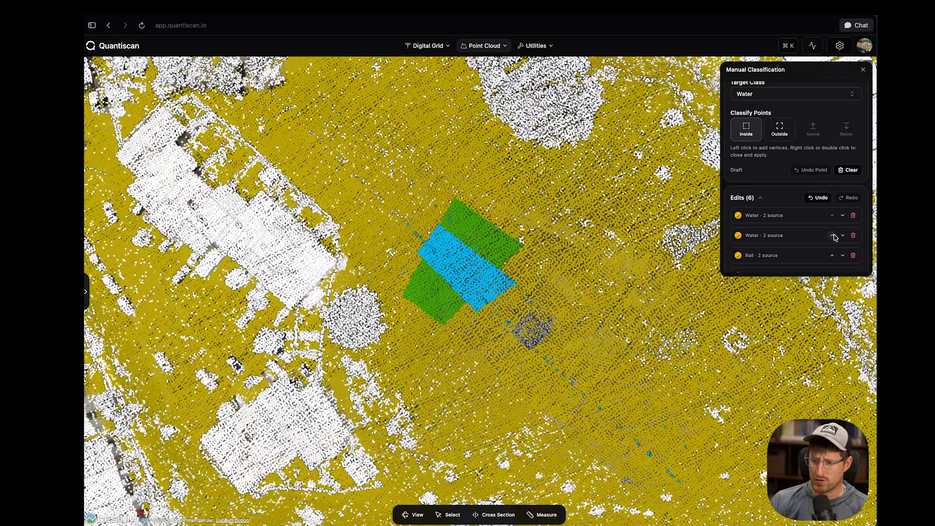
scroll(833, 237, down, 1)
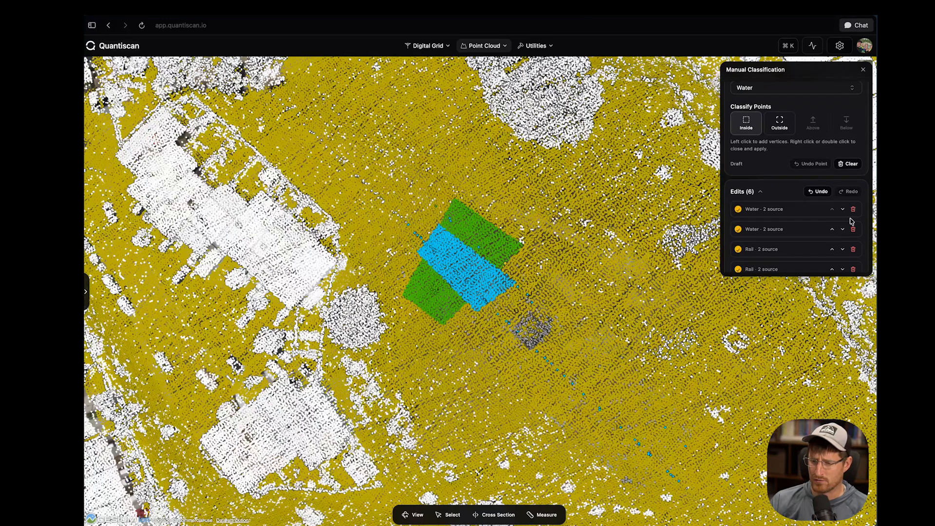
click(853, 209)
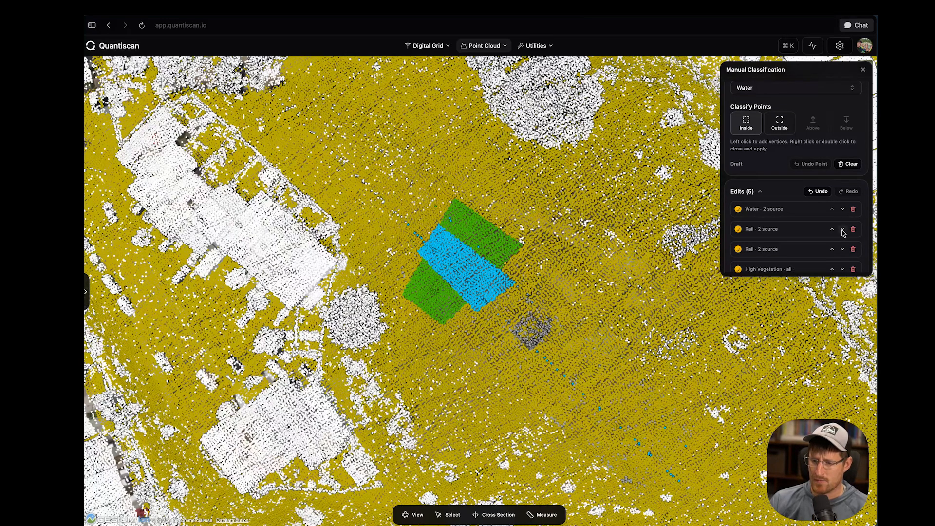
scroll(816, 239, down, 3)
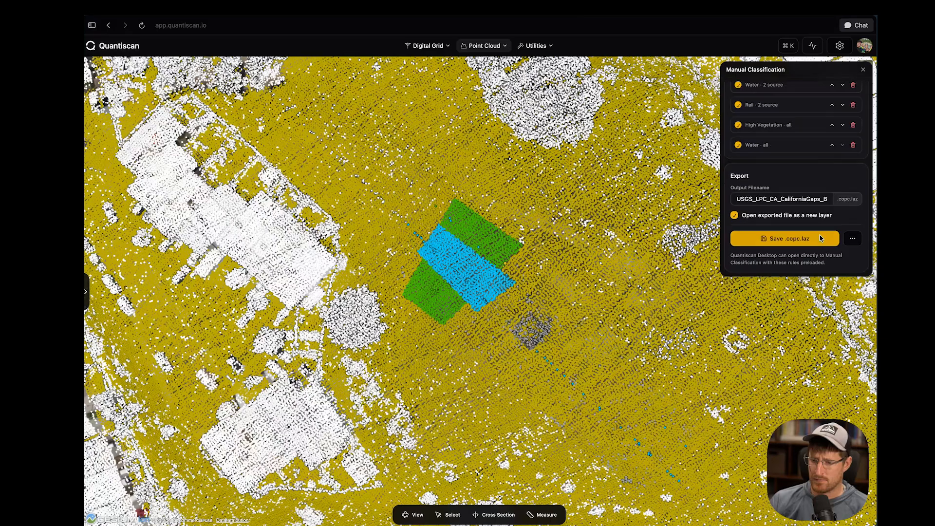
Step: Move the all-classes Water edit above the High Vegetation edit and back below it to compare the order of the overlapping edits
scroll(819, 190, up, 4)
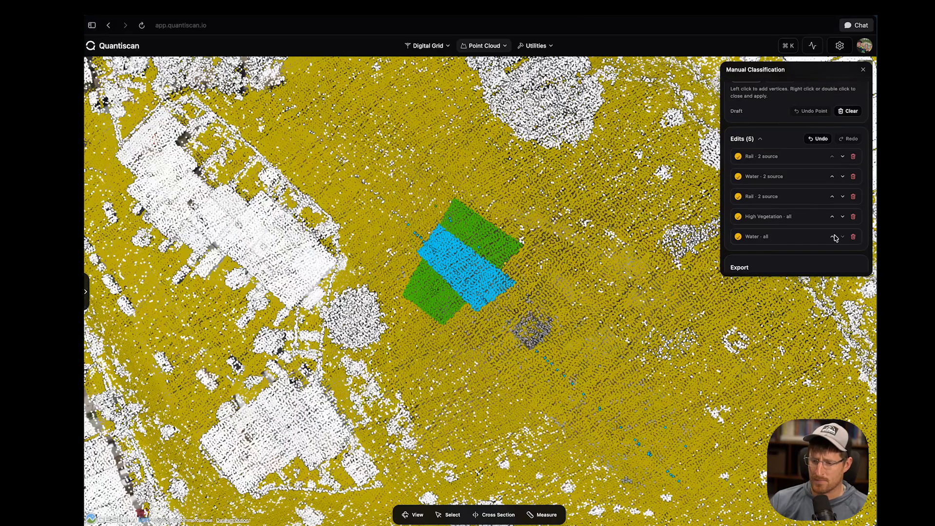
click(832, 237)
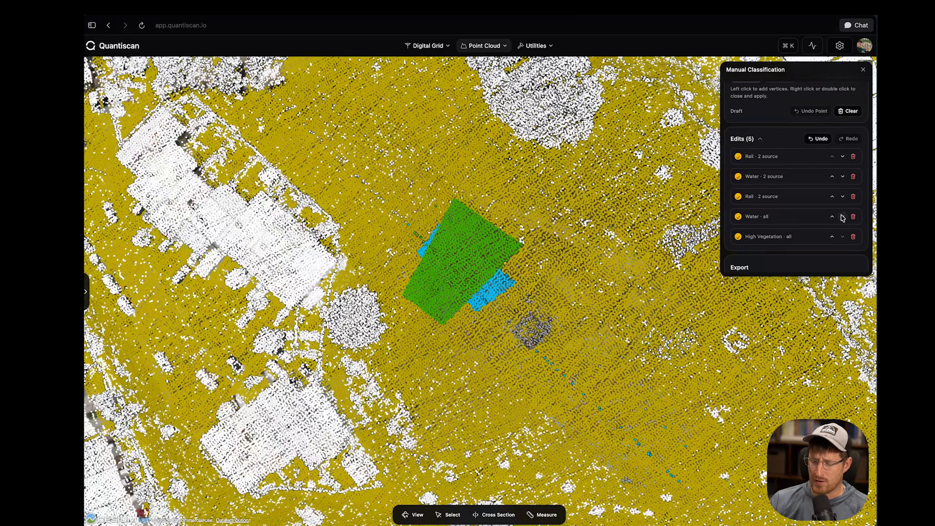
click(843, 216)
click(834, 237)
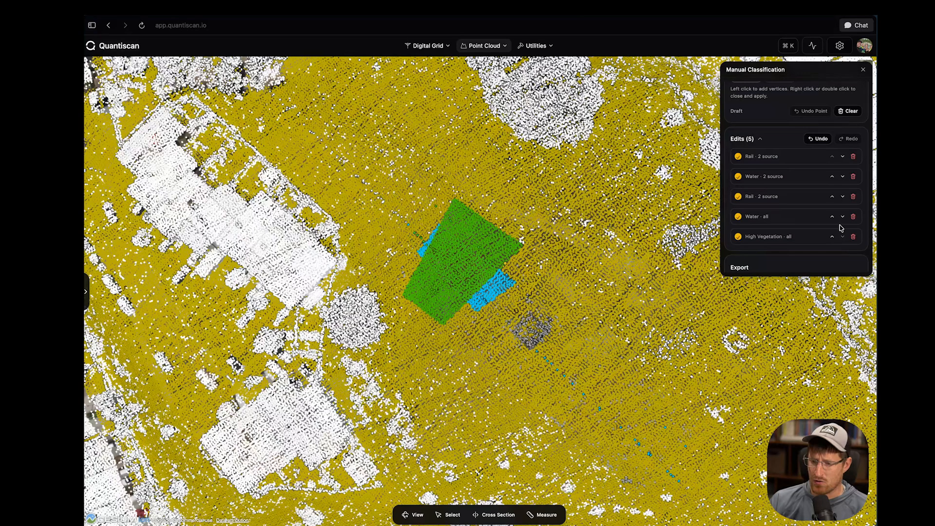
click(843, 217)
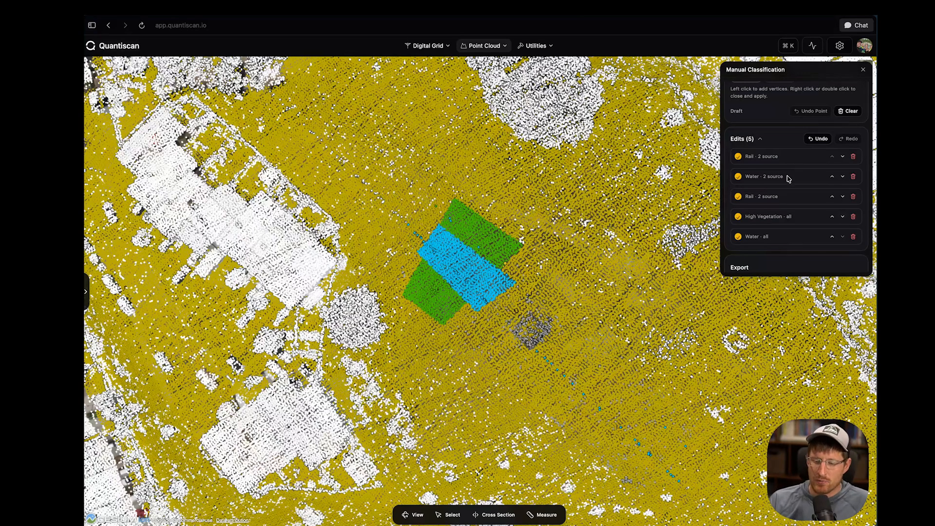
Step: Save the reclassified point cloud as a .copc.laz file that opens as a new layer, and check the progress of the running task
scroll(779, 178, up, 5)
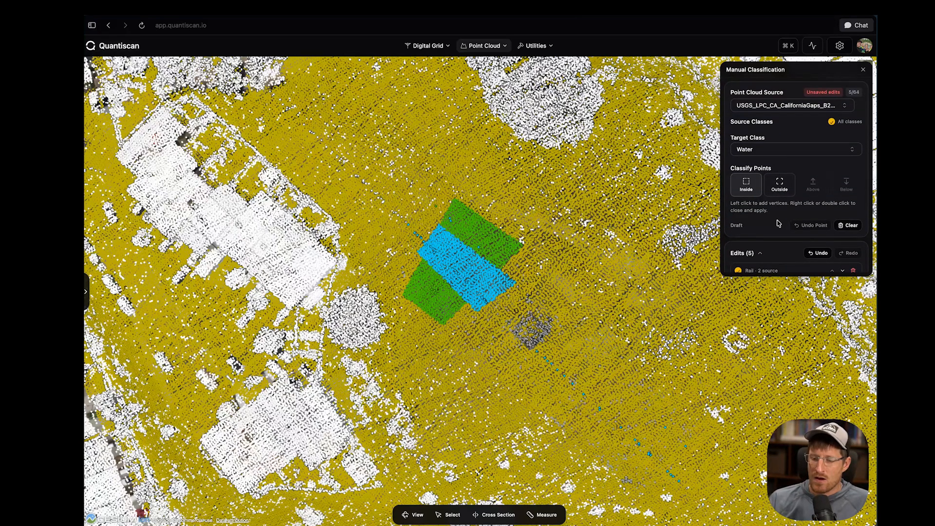
scroll(779, 223, down, 5)
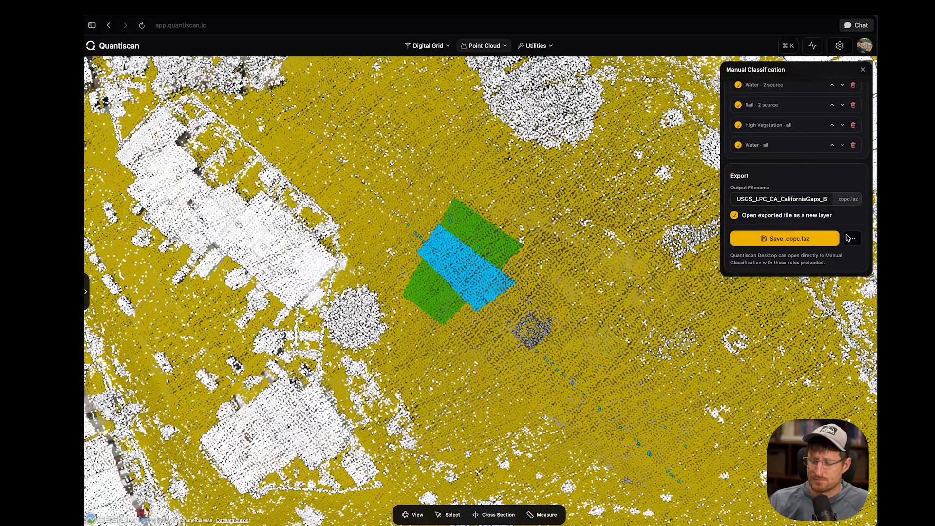
click(779, 199)
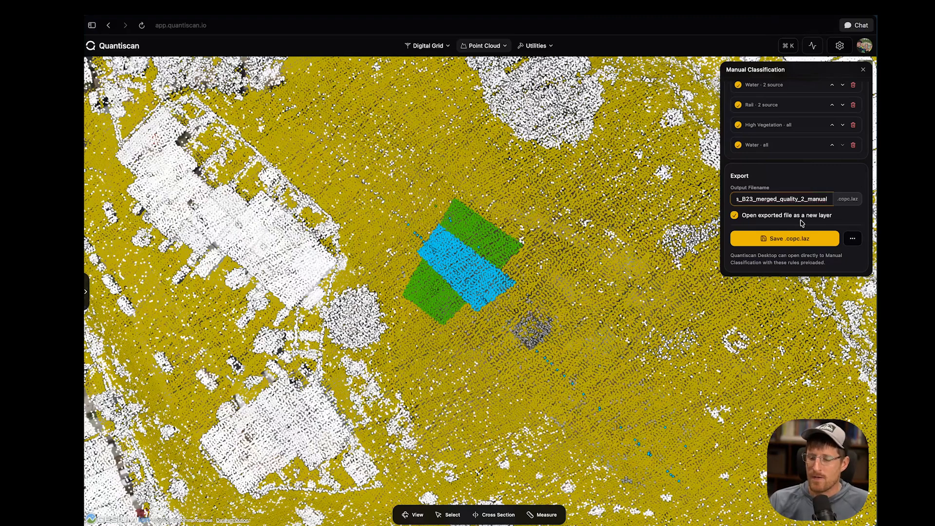
click(782, 239)
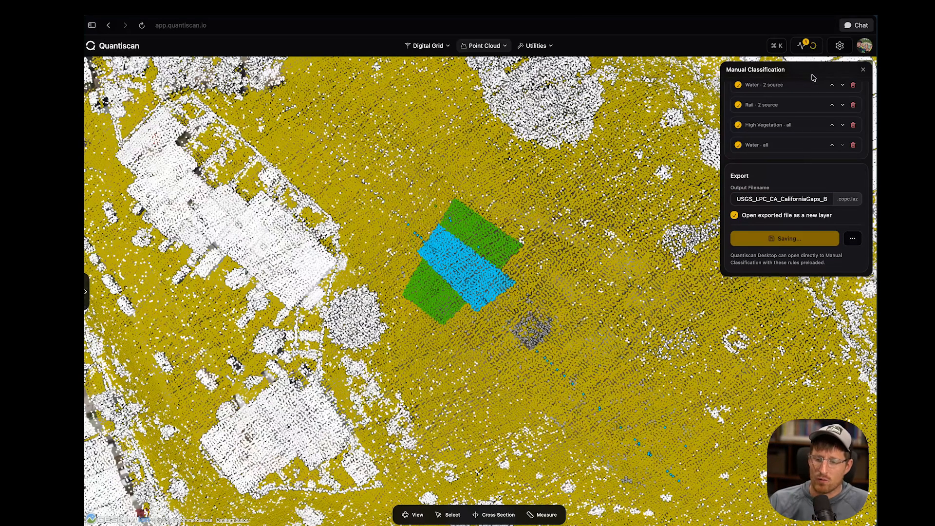
click(806, 48)
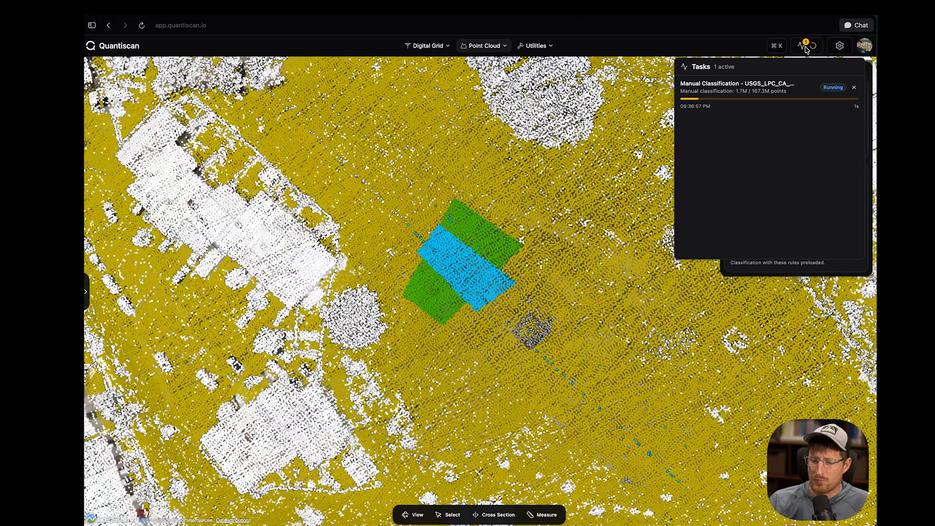
click(806, 48)
Step: Run the manual classification in Quantiscan Desktop, view its rules and source files page, and return to the web viewer
click(853, 239)
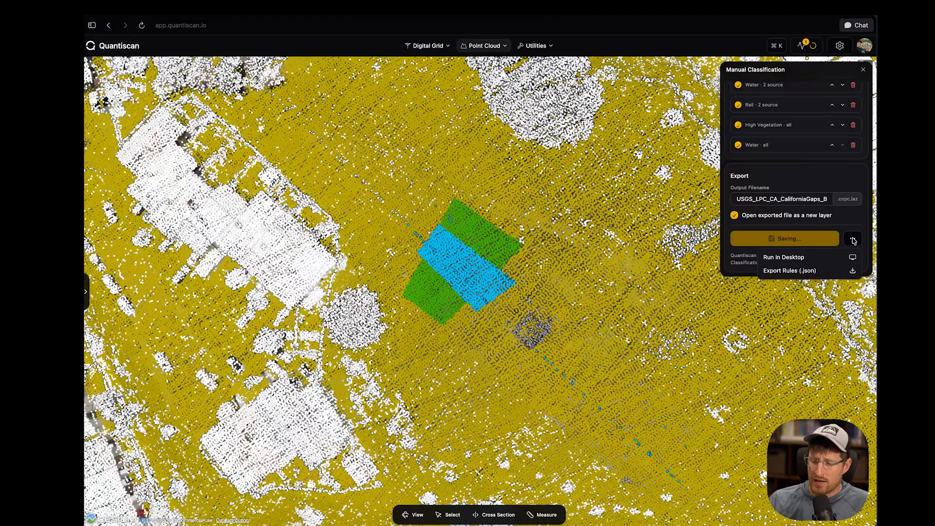
click(791, 258)
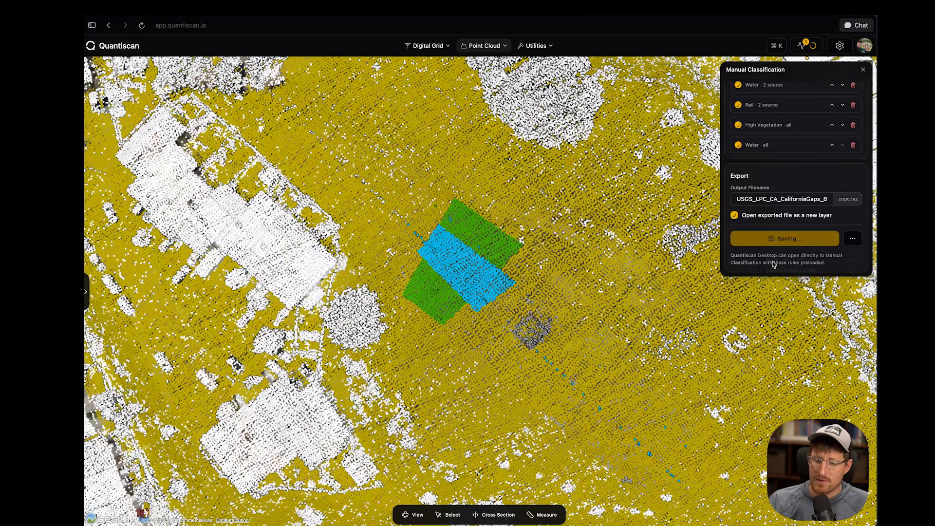
click(552, 302)
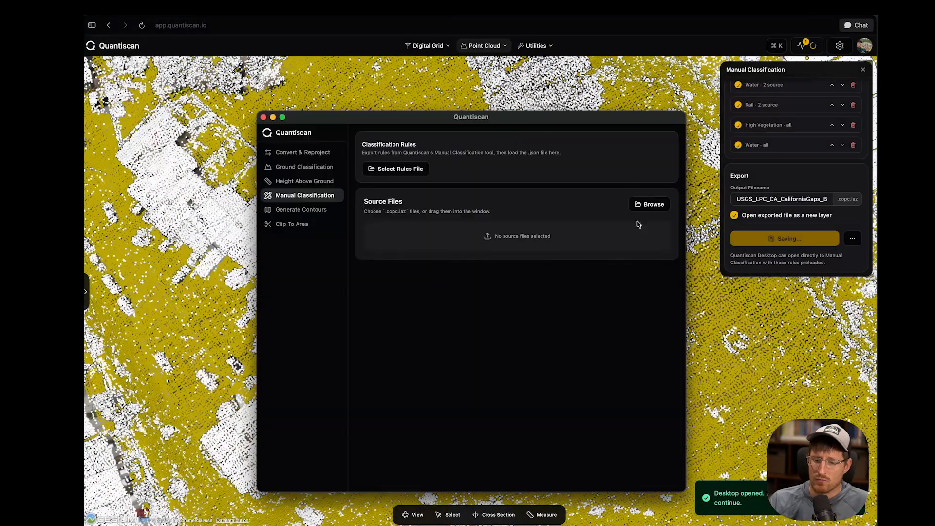
click(628, 32)
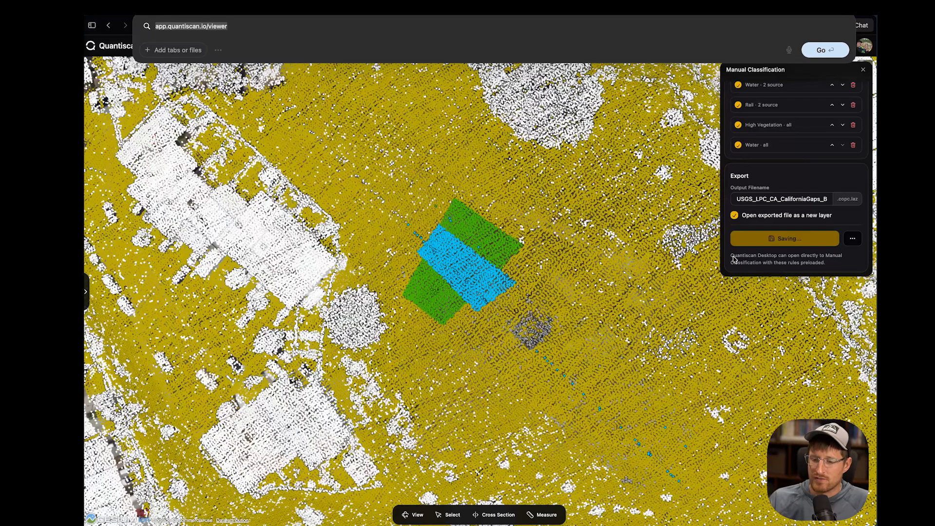
click(694, 376)
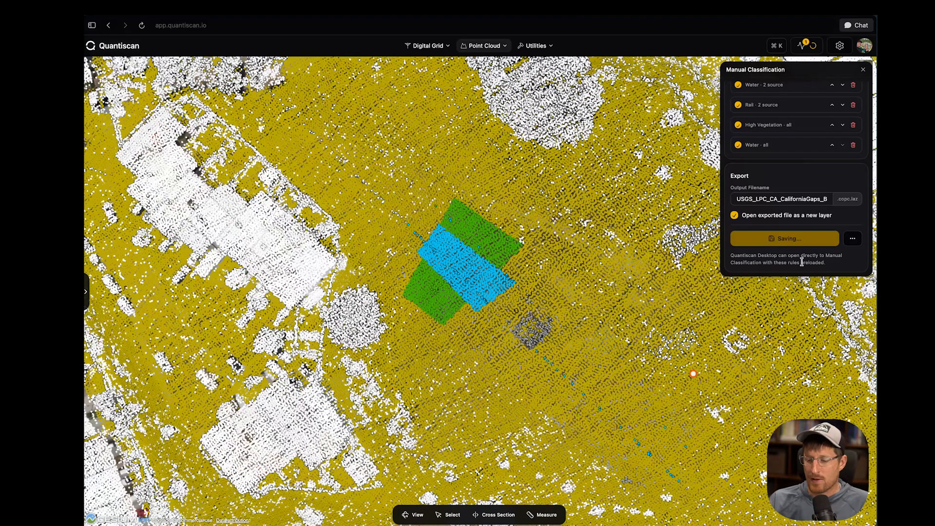
scroll(497, 314, down, 10)
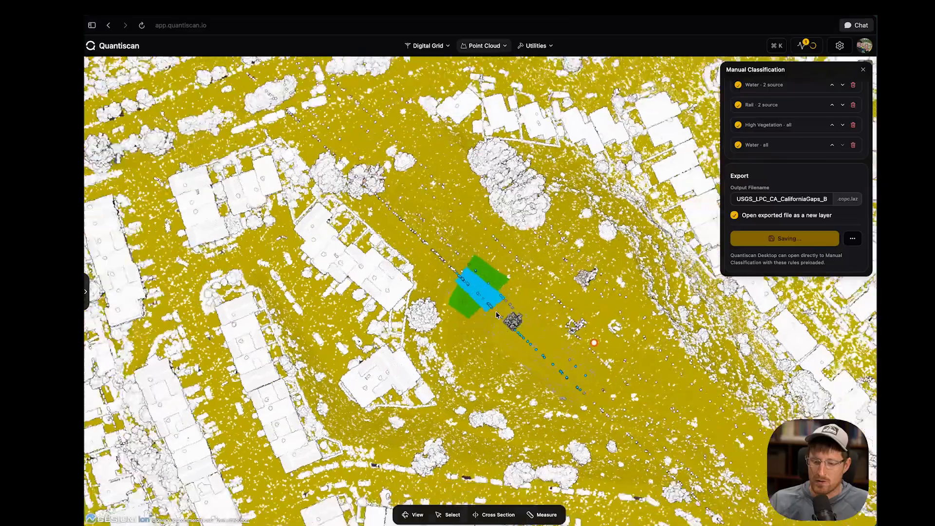
scroll(497, 313, down, 10)
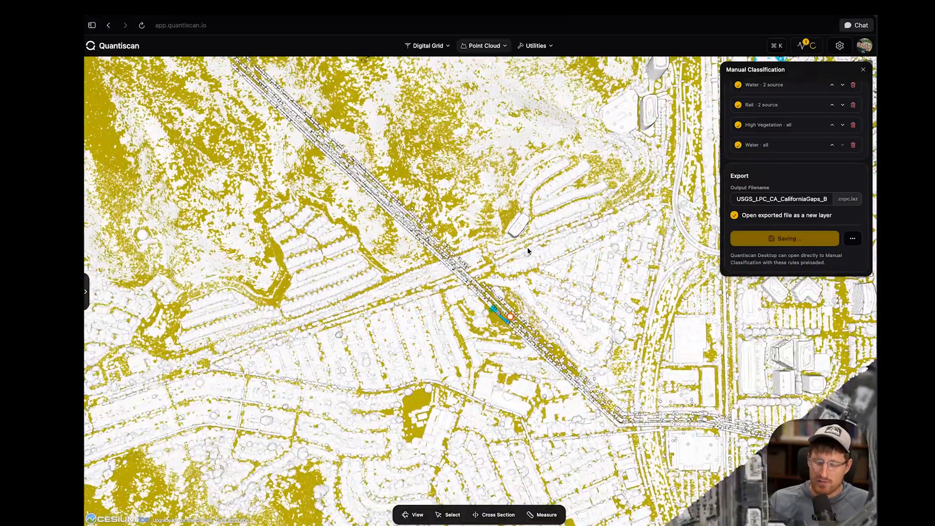
middle_drag(529, 230, 530, 219)
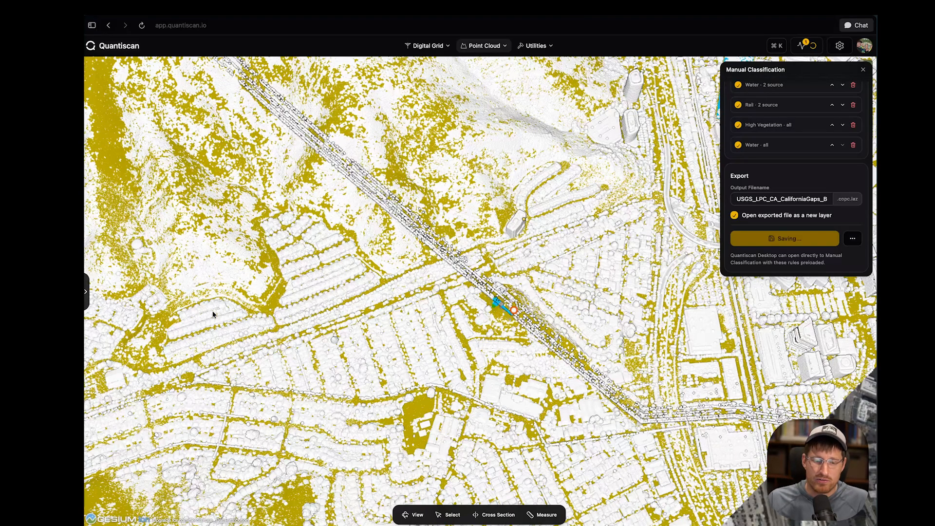
click(72, 471)
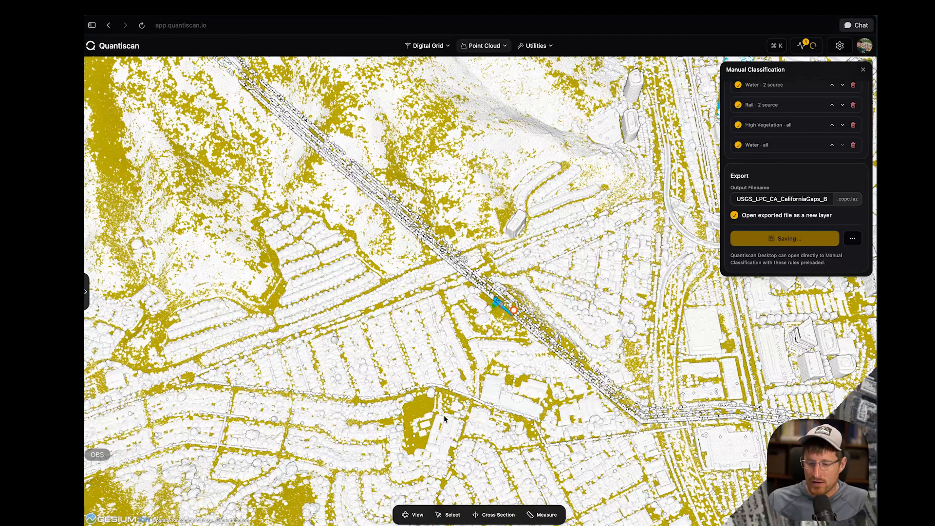